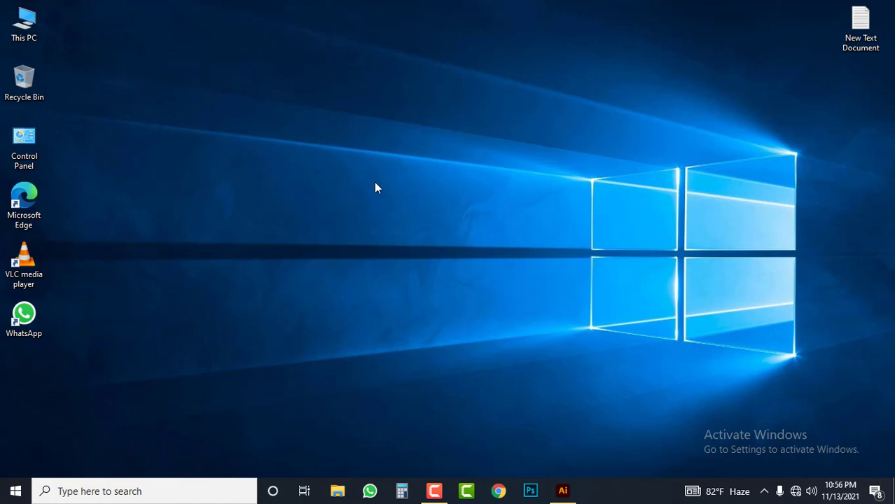
pyautogui.rightClick(315, 99)
pyautogui.click(325, 130)
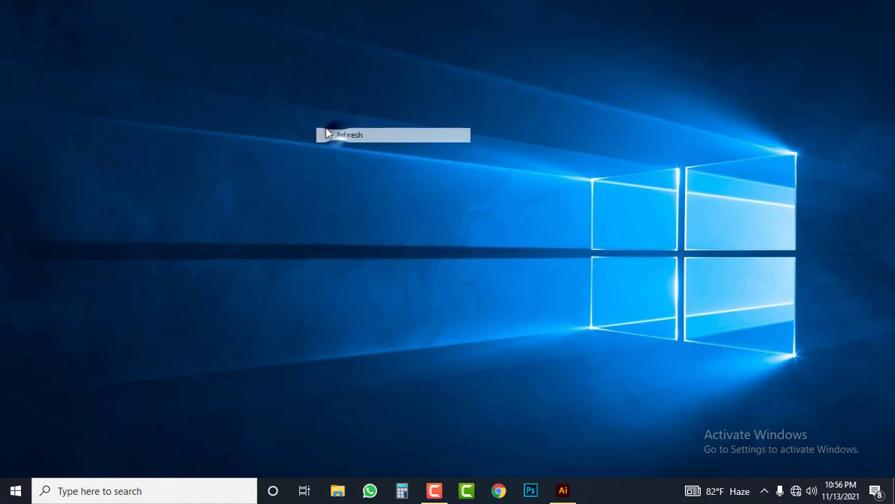
pyautogui.rightClick(320, 125)
pyautogui.click(350, 161)
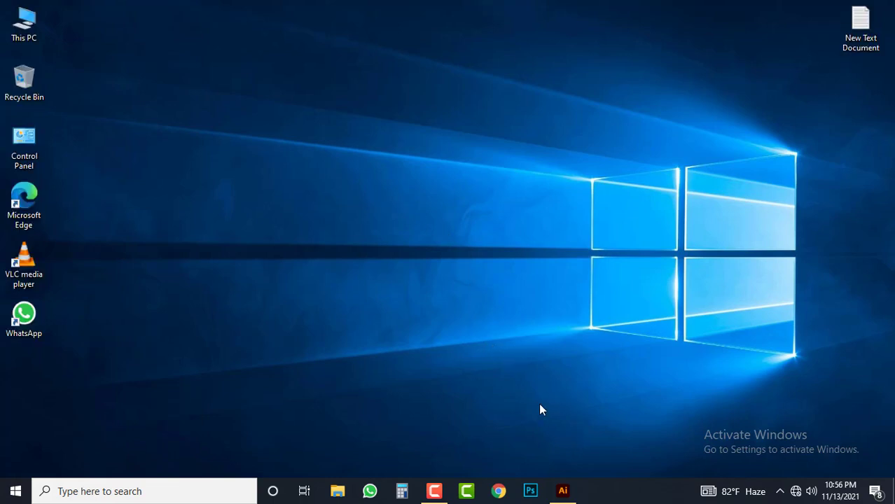
# Step: Switch to Adobe Illustrator and bring up the blank artboard of the Untitled-1 document
pyautogui.click(563, 493)
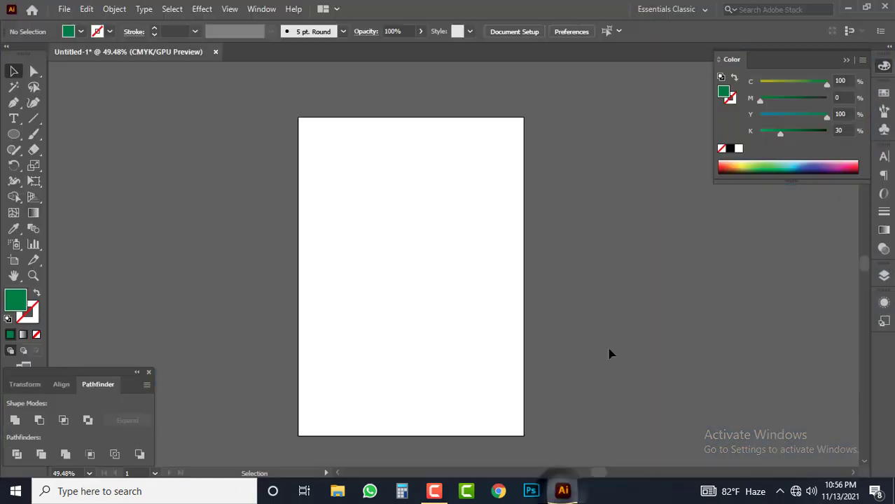
pyautogui.keyDown('ctrl'); pyautogui.click(394, 221); pyautogui.keyUp('ctrl')
pyautogui.moveTo(463, 246); pyautogui.dragTo(444, 231)
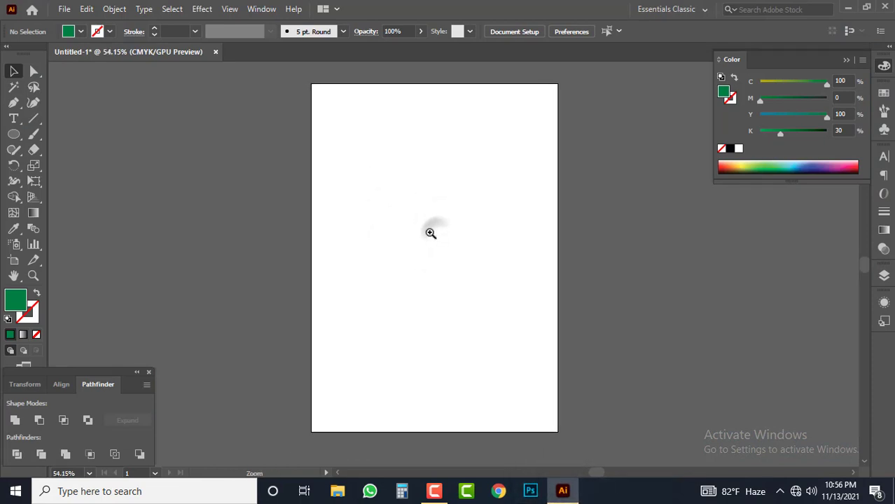
pyautogui.keyDown('ctrl'); pyautogui.click(428, 231); pyautogui.keyUp('ctrl')
pyautogui.moveTo(364, 177); pyautogui.dragTo(303, 149)
pyautogui.keyDown('ctrl'); pyautogui.click(343, 181); pyautogui.keyUp('ctrl')
pyautogui.keyDown('ctrl'); pyautogui.keyDown('alt'); pyautogui.click(368, 187); pyautogui.keyUp('alt'); pyautogui.keyUp('ctrl')
pyautogui.moveTo(243, 190); pyautogui.dragTo(246, 183)
pyautogui.moveTo(310, 171); pyautogui.dragTo(309, 182)
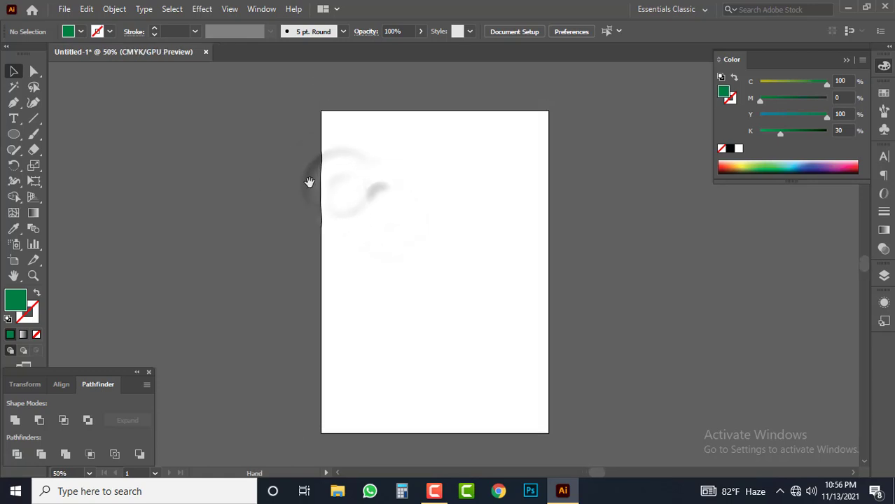
# Step: Draw a small green circle in the upper-left corner of the artboard with the Ellipse tool
pyautogui.moveTo(17, 134); pyautogui.dragTo(77, 169)
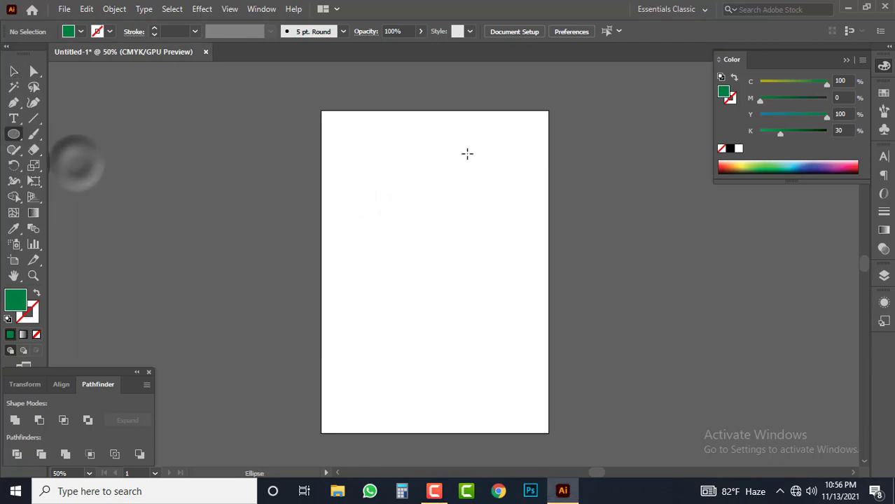
pyautogui.moveTo(409, 150); pyautogui.dragTo(522, 175)
pyautogui.moveTo(283, 105); pyautogui.dragTo(300, 124)
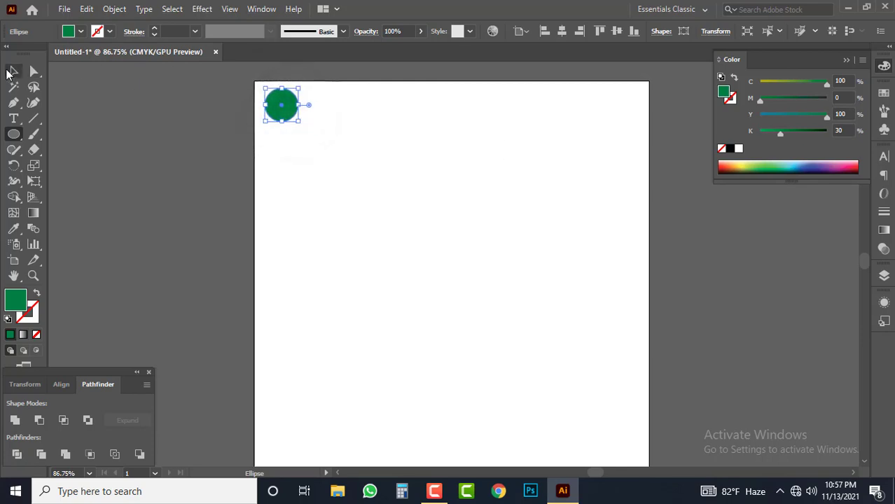
pyautogui.click(12, 71)
pyautogui.click(440, 169)
pyautogui.moveTo(335, 83); pyautogui.dragTo(281, 142)
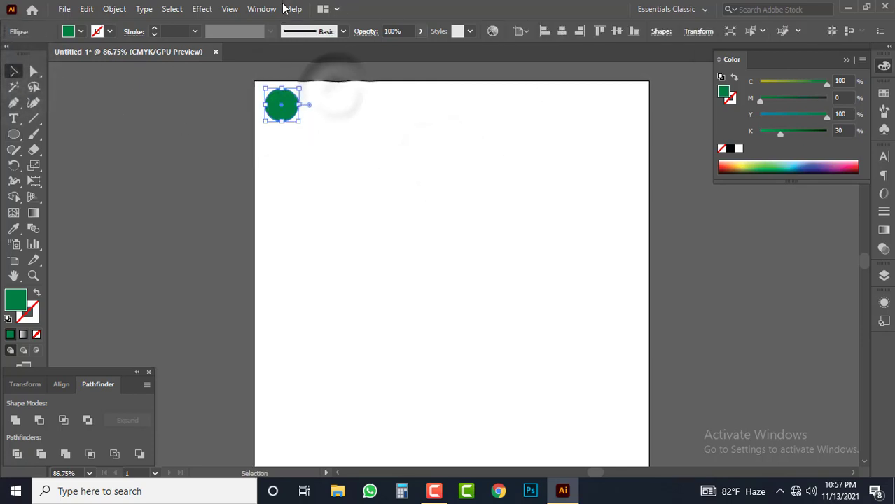
# Step: Start a Distort & Transform > Transform effect on the circle, scaling it to 90% horizontally and 90% vertically
pyautogui.click(173, 9)
pyautogui.click(174, 9)
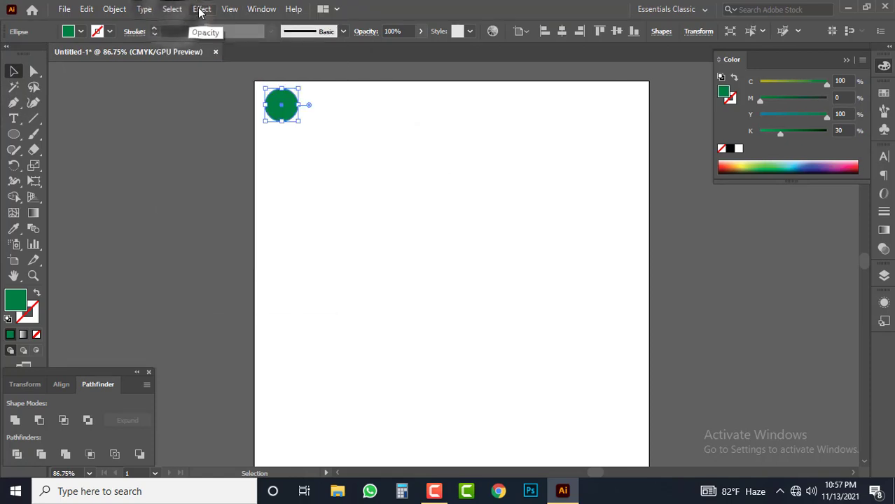
pyautogui.click(201, 9)
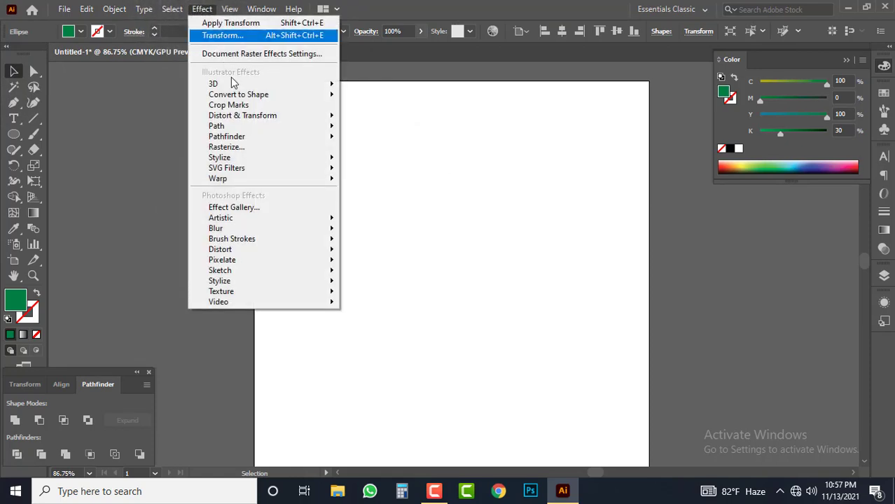
pyautogui.moveTo(278, 116)
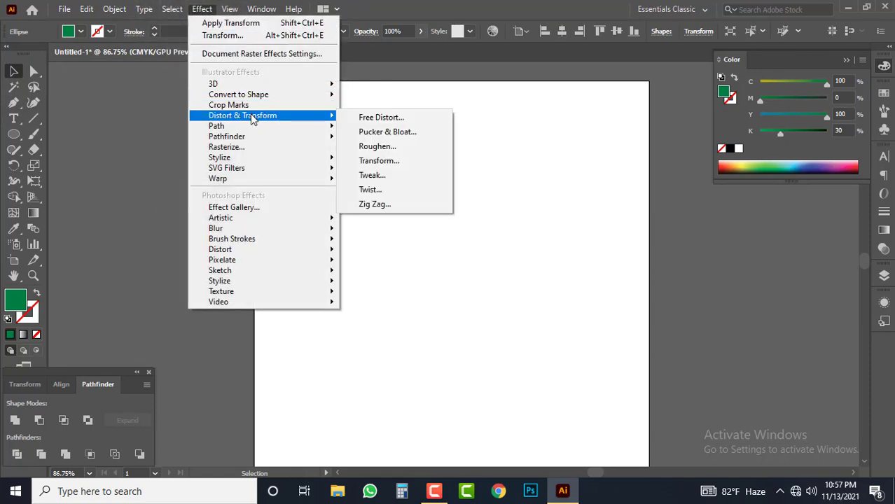
pyautogui.click(390, 163)
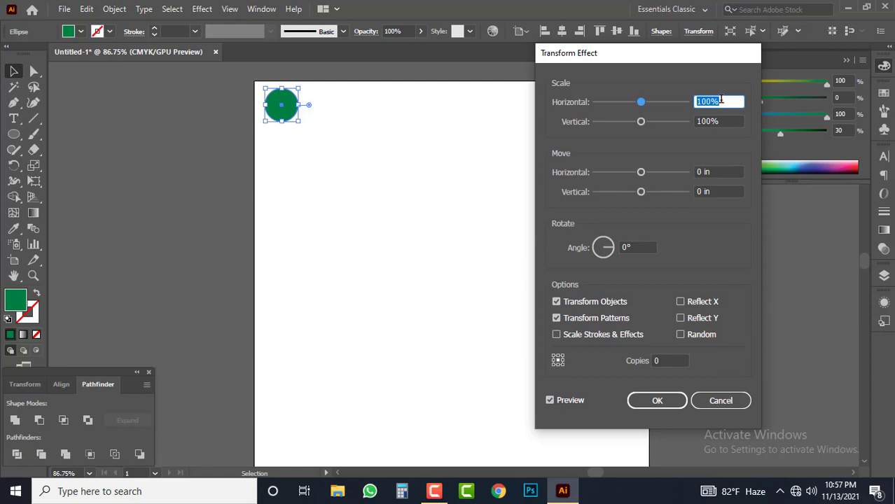
pyautogui.write('90')
pyautogui.press('Tab')
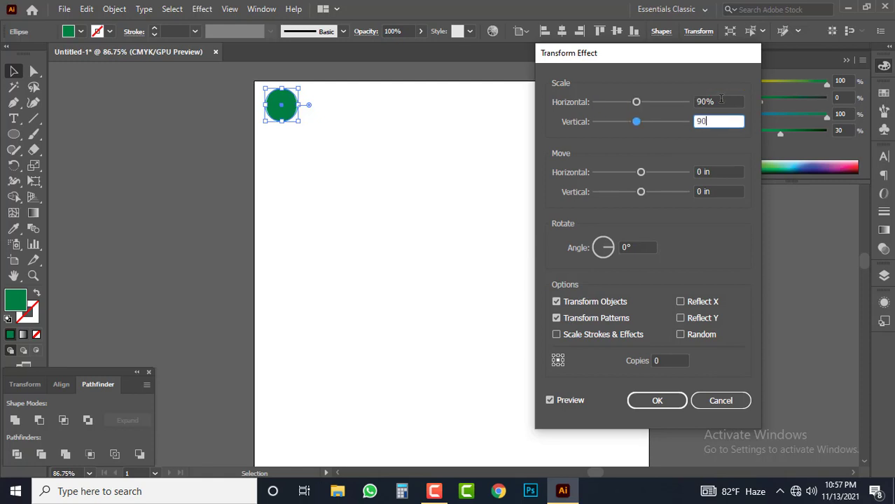
pyautogui.write('90')
pyautogui.press('Tab')
pyautogui.press('Tab')
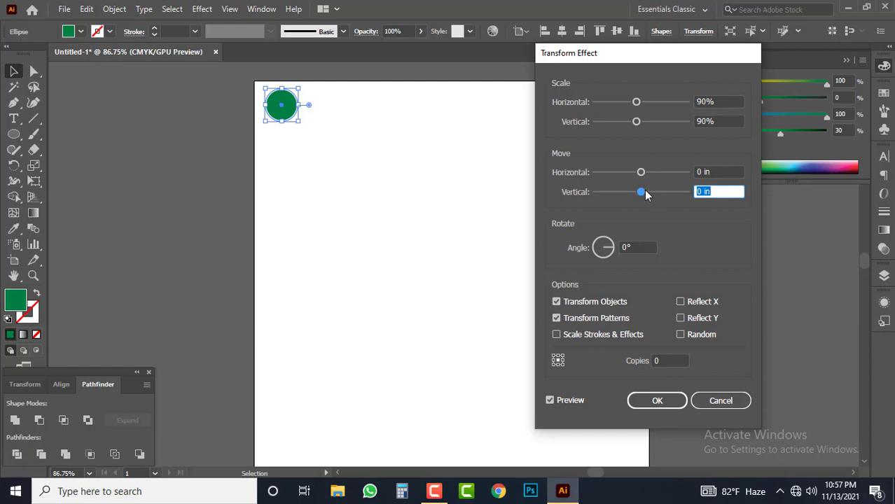
# Step: Set the Transform effect to 20 copies with a vertical move of 0.8611 in and apply it
pyautogui.moveTo(643, 191); pyautogui.dragTo(662, 195)
pyautogui.click(667, 361)
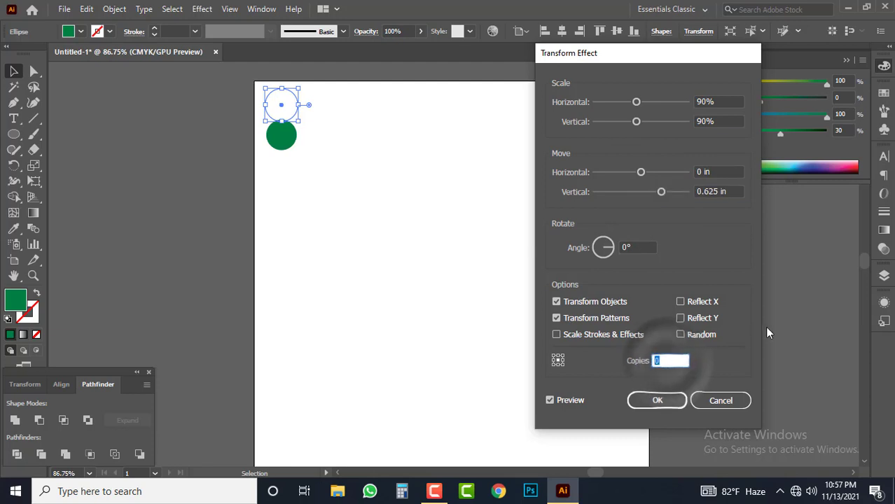
pyautogui.write('20')
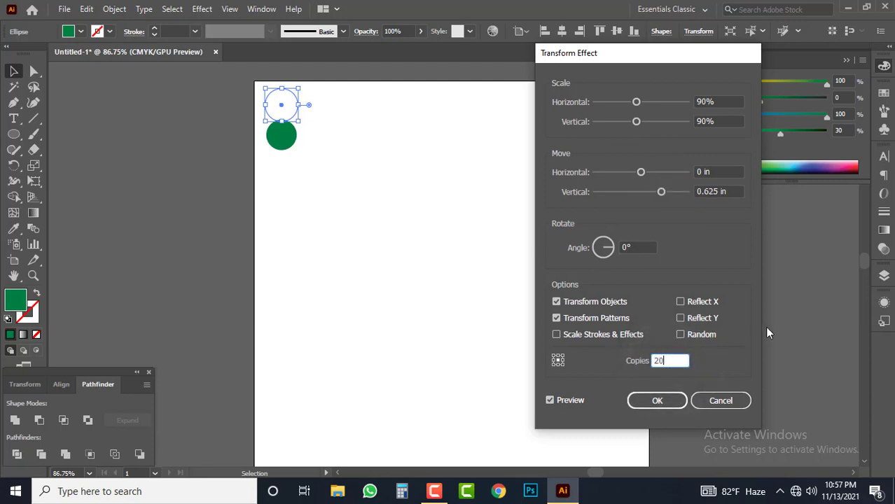
pyautogui.click(719, 172)
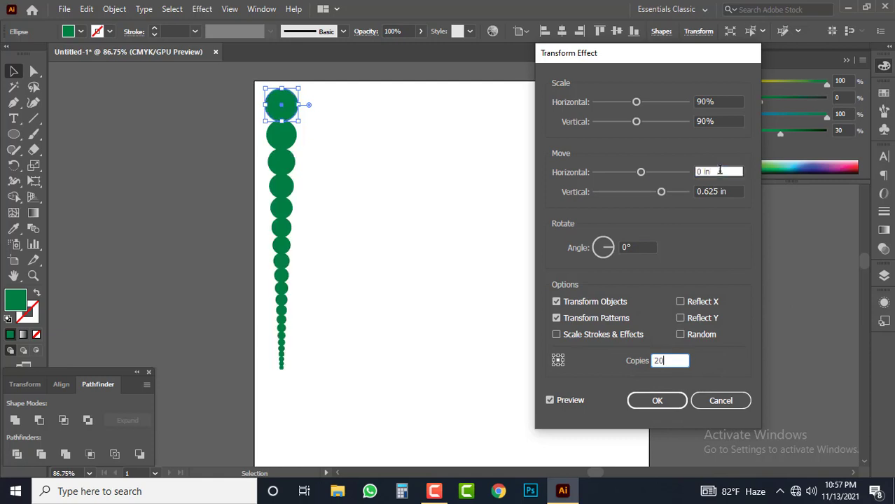
pyautogui.moveTo(664, 192); pyautogui.dragTo(671, 190)
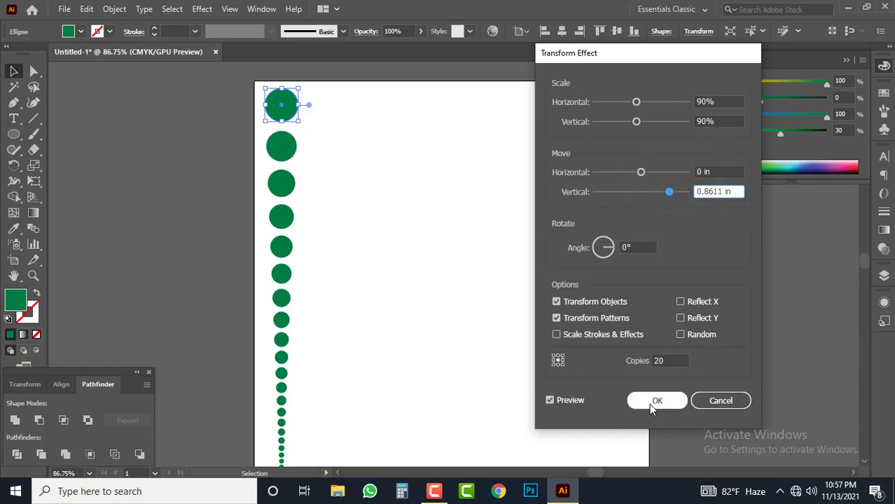
pyautogui.click(655, 401)
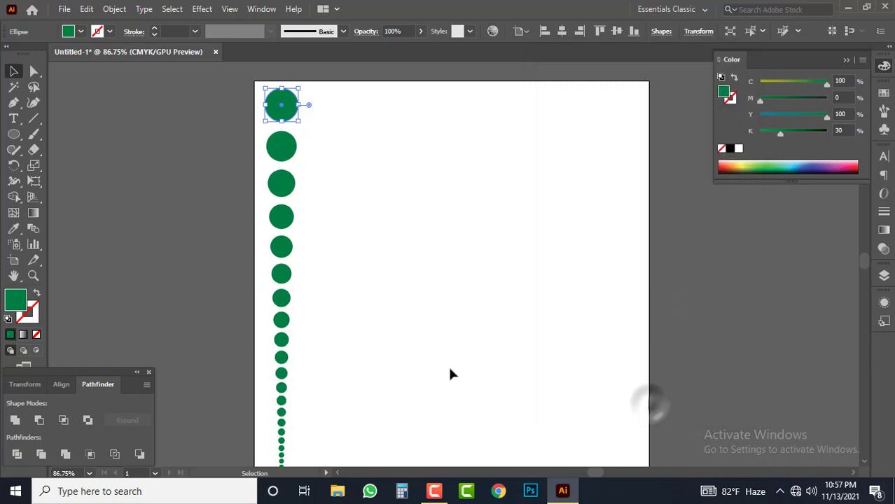
# Step: Expand the appearance of the transformed circle into a column of separate circles
pyautogui.click(113, 9)
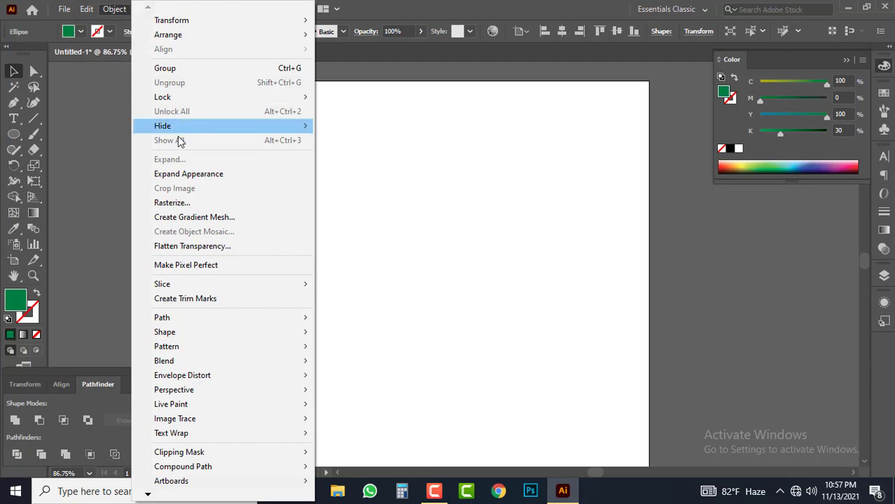
pyautogui.click(183, 174)
pyautogui.click(337, 171)
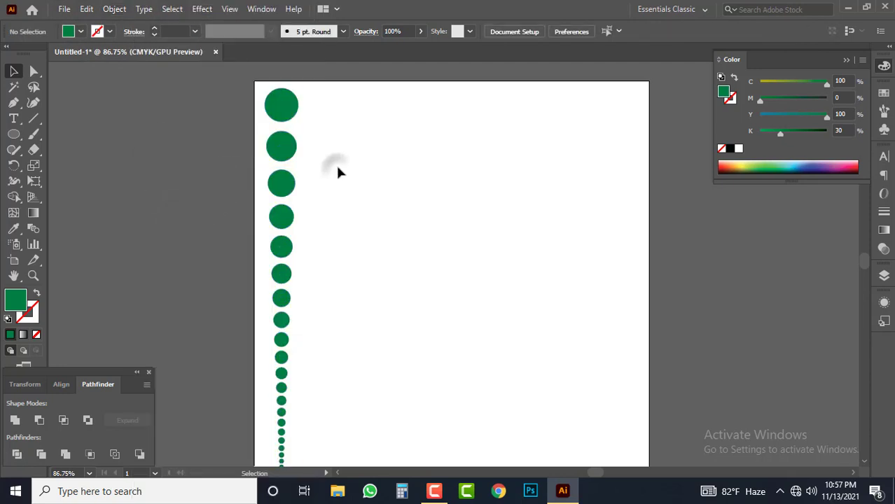
# Step: Duplicate the column of green circles directly to its right, keeping it level with the original
pyautogui.scroll(-2, 476, 264)
pyautogui.moveTo(476, 264); pyautogui.dragTo(433, 176)
pyautogui.scroll(1, 425, 165)
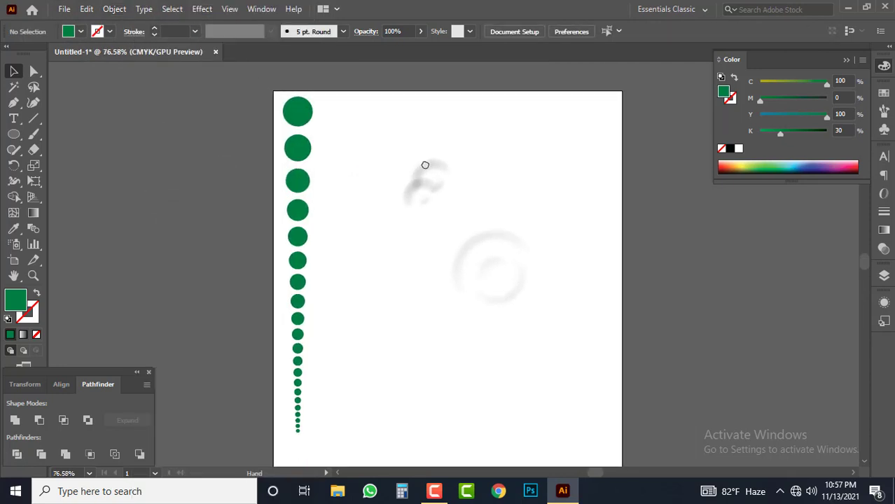
pyautogui.click(302, 103)
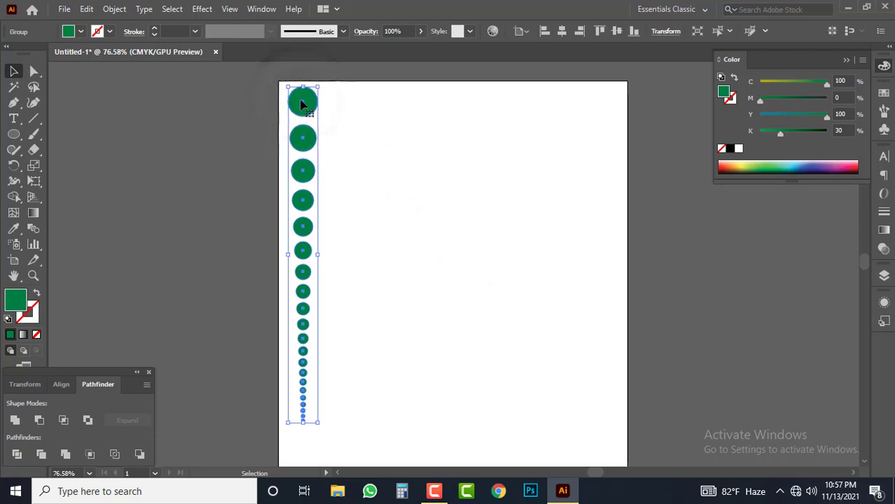
pyautogui.moveTo(305, 116); pyautogui.dragTo(339, 116)
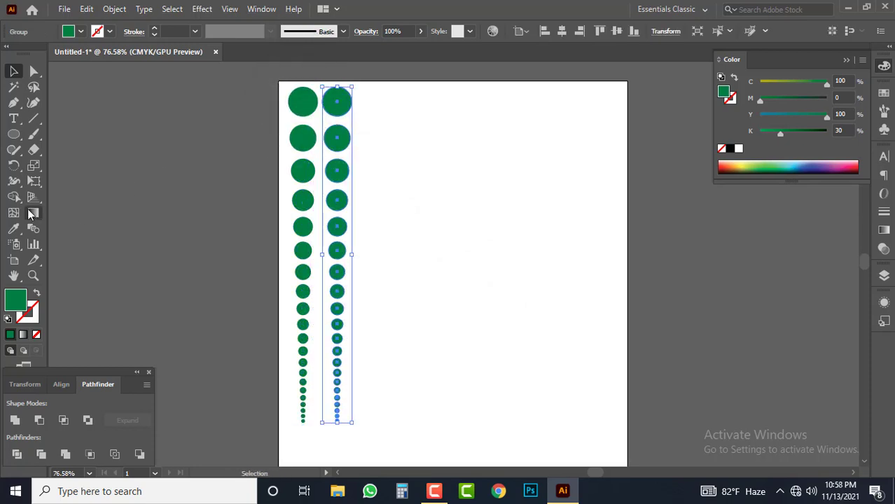
# Step: Turn the copied column upside down, largest circle at the bottom, and move it closer to the original column
pyautogui.click(13, 165)
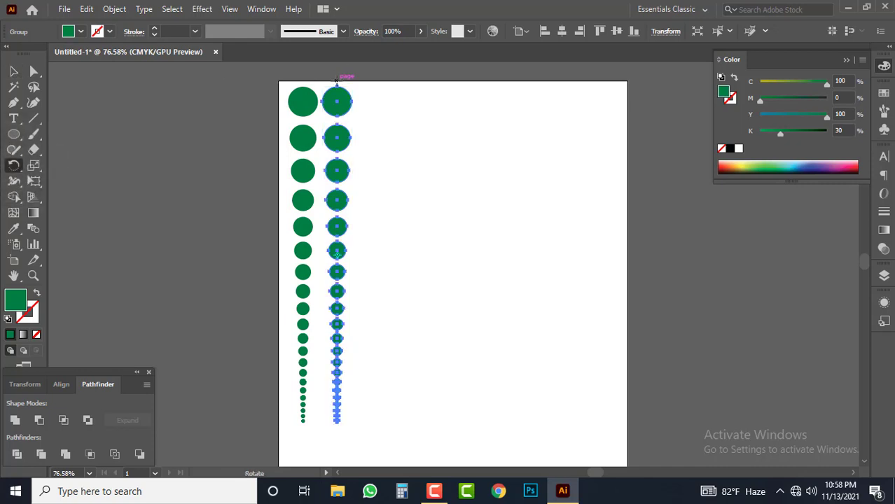
pyautogui.click(14, 73)
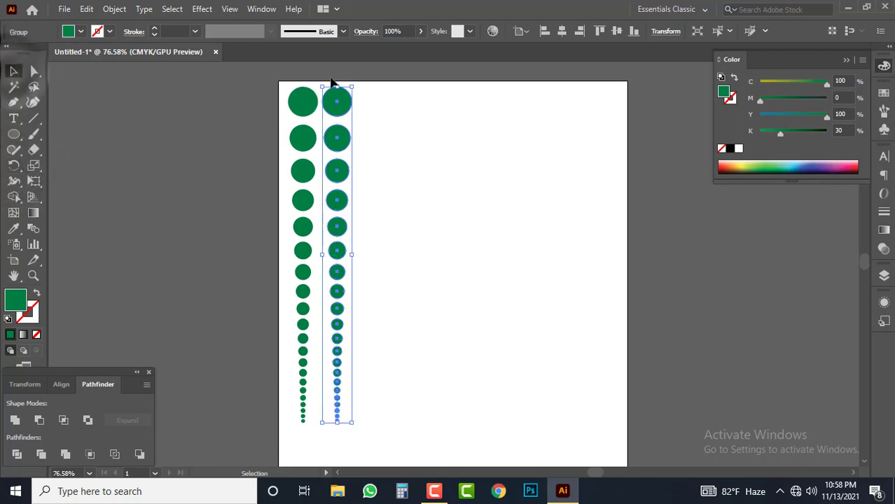
pyautogui.moveTo(340, 83); pyautogui.dragTo(339, 355)
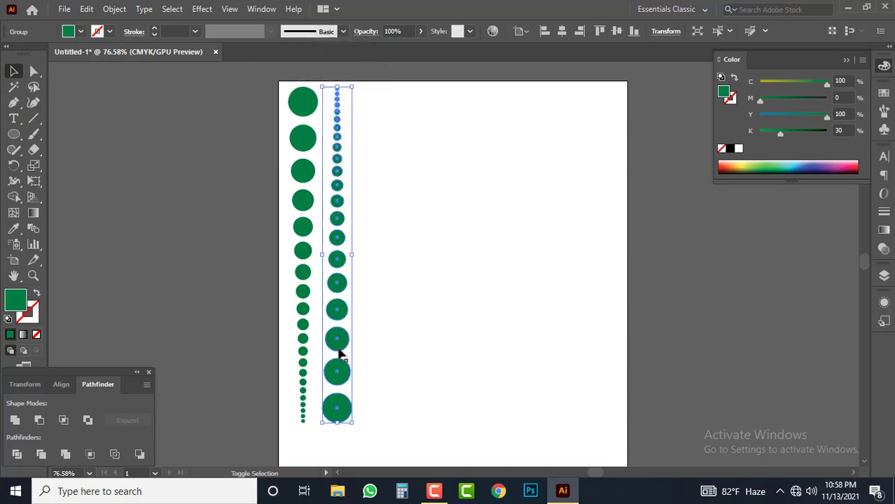
pyautogui.moveTo(338, 320); pyautogui.dragTo(329, 322)
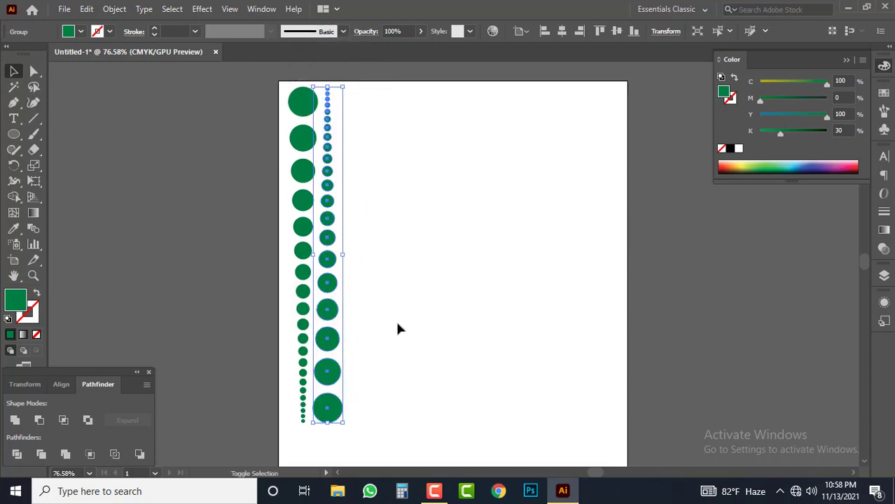
# Step: Recolor the inverted column red with CMYK values C 0, M 100, Y 100, K 0
pyautogui.click(420, 295)
pyautogui.moveTo(445, 244); pyautogui.dragTo(301, 272)
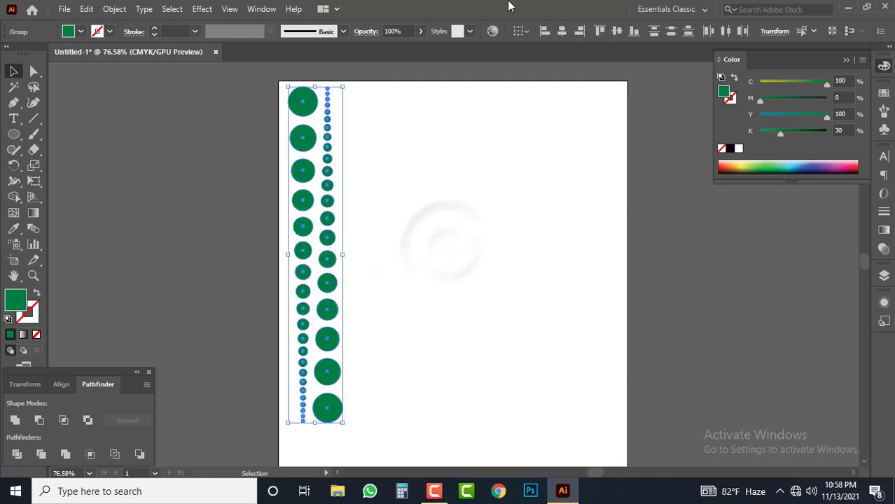
pyautogui.click(385, 249)
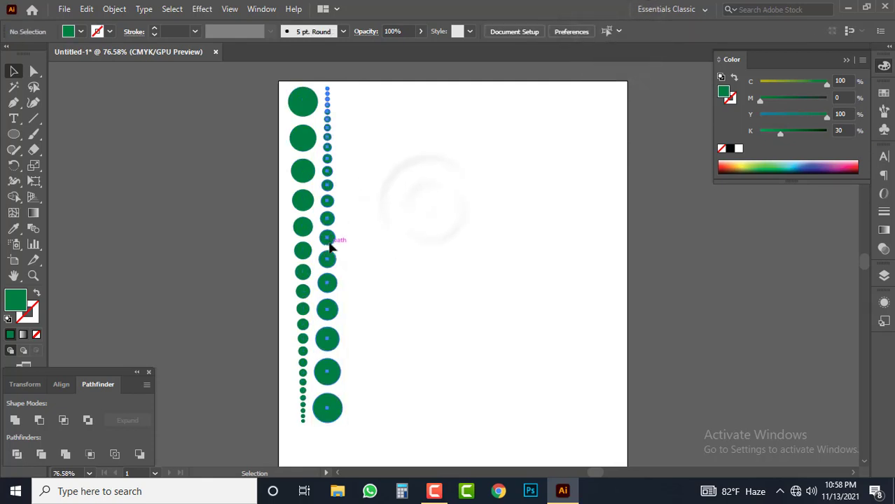
pyautogui.click(324, 256)
pyautogui.moveTo(774, 100); pyautogui.dragTo(850, 98)
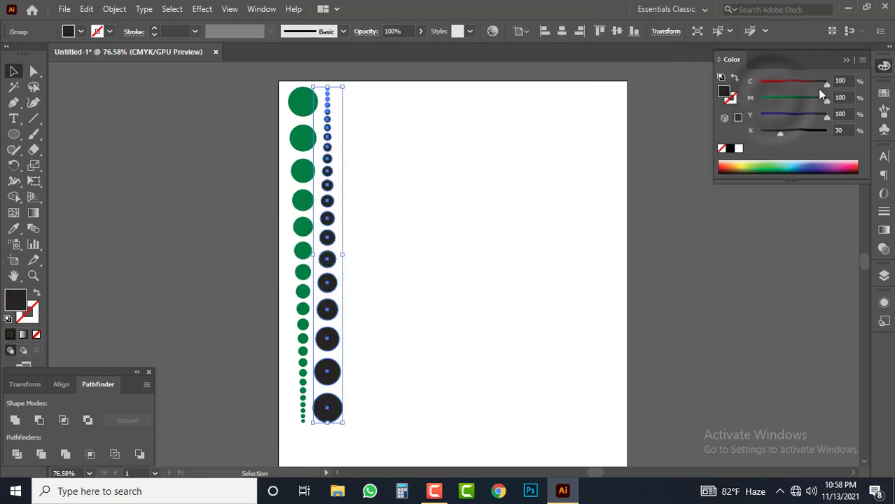
pyautogui.moveTo(779, 132); pyautogui.dragTo(610, 139)
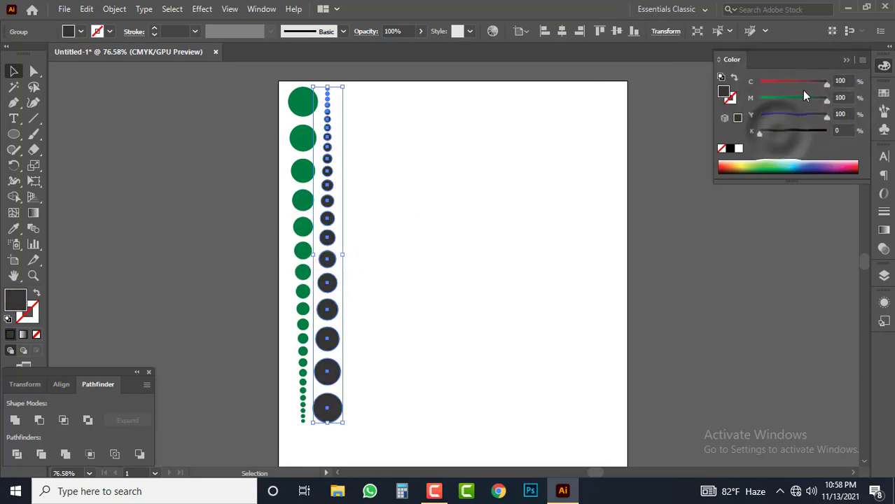
pyautogui.moveTo(826, 83); pyautogui.dragTo(639, 98)
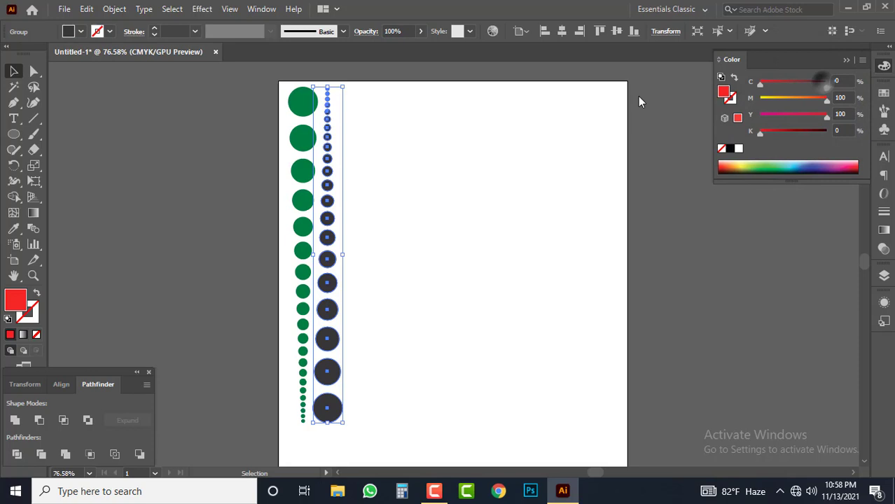
pyautogui.click(544, 175)
# Step: Duplicate the green and red column pair to the right and repeat the copy until six pairs span the artboard
pyautogui.moveTo(447, 169); pyautogui.dragTo(359, 237)
pyautogui.click(351, 223)
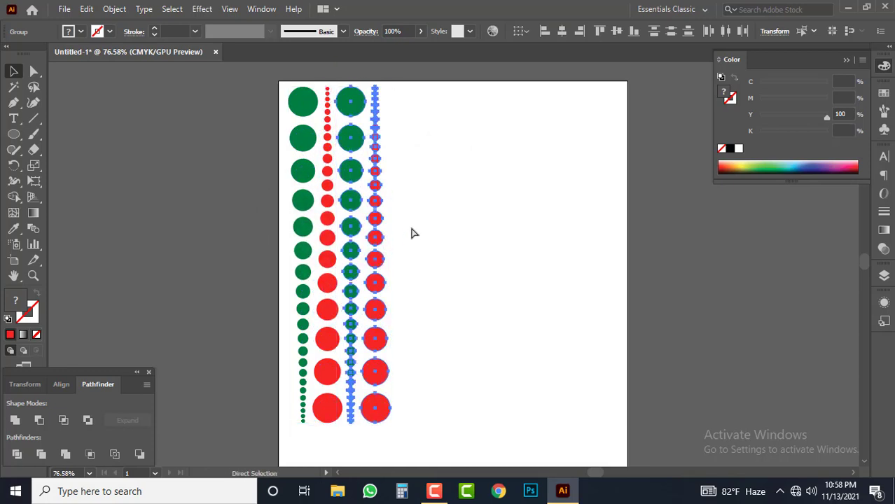
pyautogui.hotkey('ctrl', 'd')
pyautogui.hotkey('ctrl', 'd')
pyautogui.hotkey('ctrl', 'd')
pyautogui.hotkey('ctrl', 'd')
pyautogui.hotkey('ctrl', 'd')
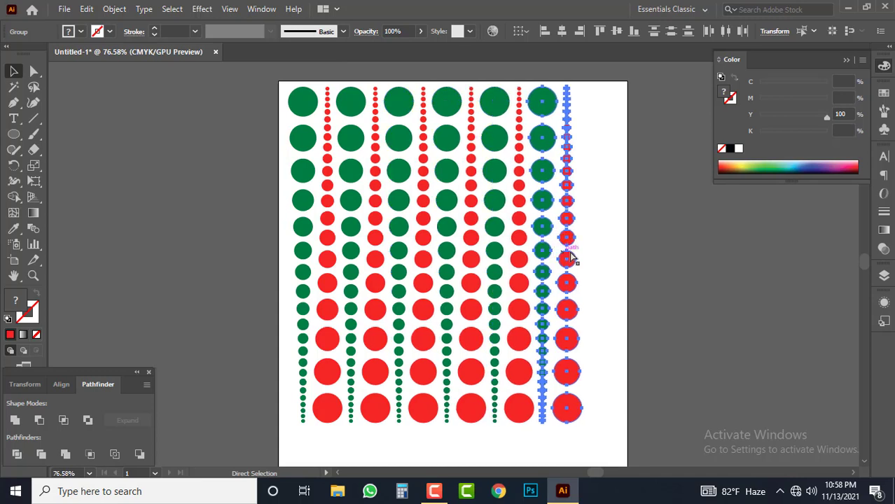
# Step: Select the whole pattern of green and red columns and nudge it left until it fits within the artboard
pyautogui.click(685, 244)
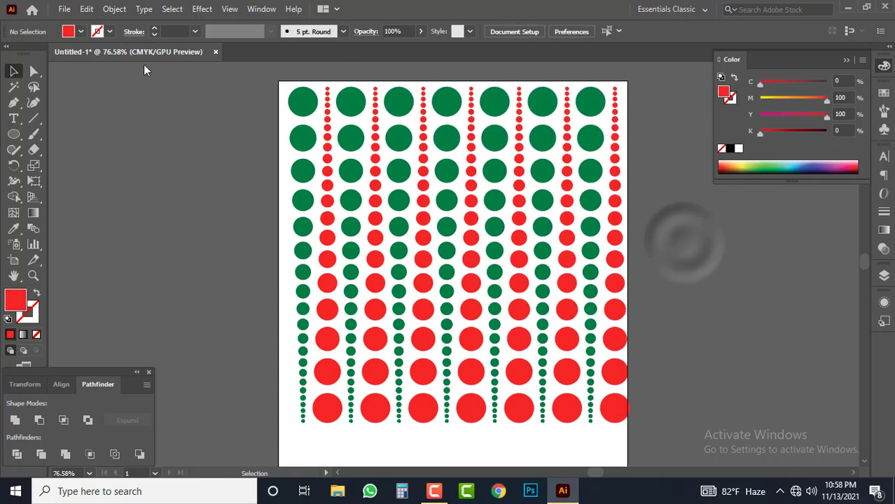
pyautogui.moveTo(252, 92); pyautogui.dragTo(653, 431)
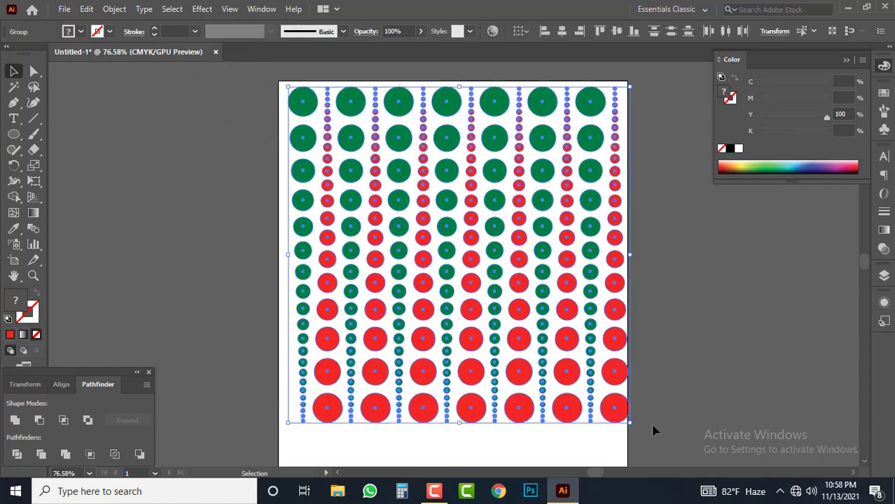
pyautogui.press('Left')
pyautogui.press('Left')
pyautogui.press('Left')
pyautogui.press('Left')
pyautogui.press('Left')
pyautogui.press('Left')
pyautogui.press('Left')
pyautogui.press('Left')
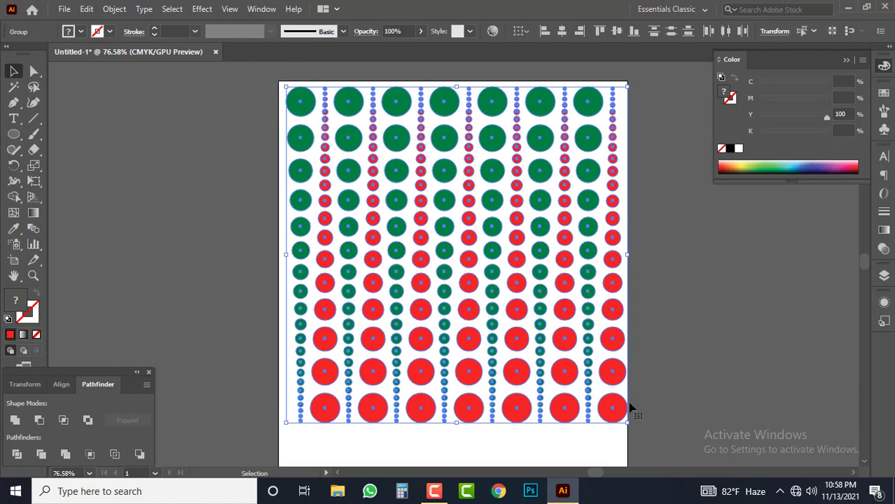
pyautogui.click(646, 272)
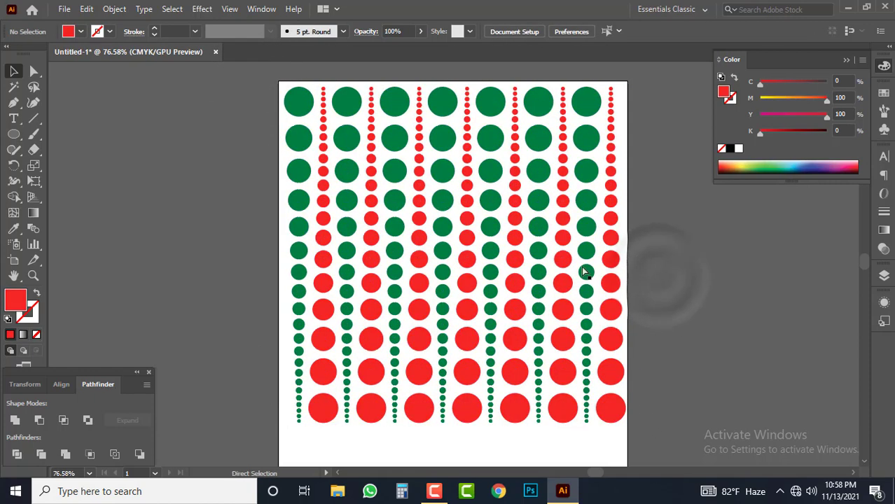
# Step: Move the entire green and red column pattern off the artboard to its left, leaving the artboard empty
pyautogui.keyDown('ctrl'); pyautogui.click(546, 215); pyautogui.keyUp('ctrl')
pyautogui.click(464, 264)
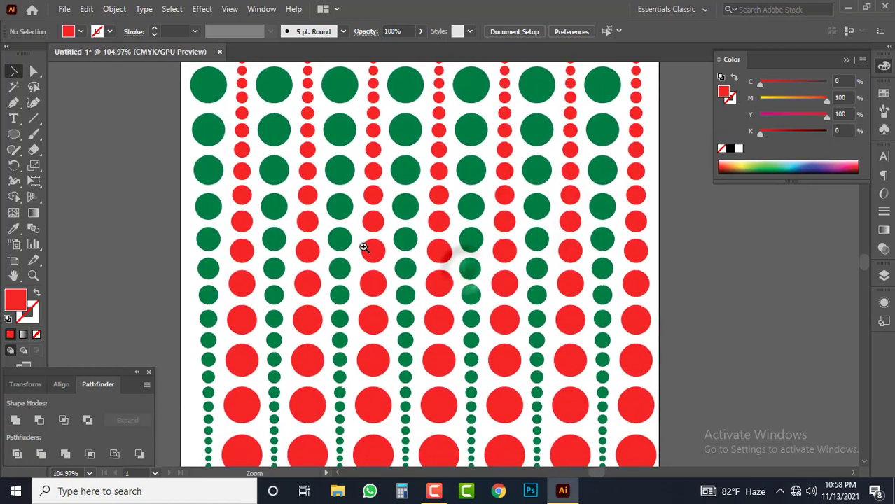
pyautogui.click(491, 269)
pyautogui.moveTo(474, 265); pyautogui.dragTo(568, 260)
pyautogui.moveTo(279, 85); pyautogui.dragTo(231, 216)
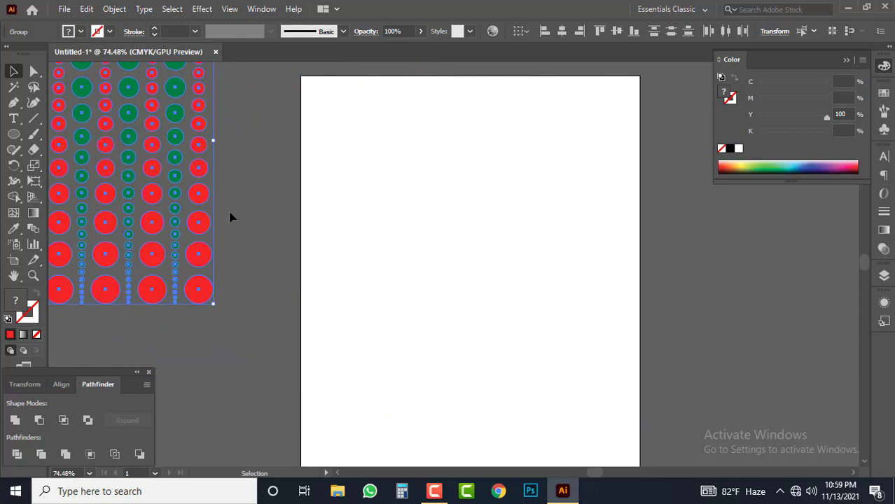
pyautogui.click(232, 213)
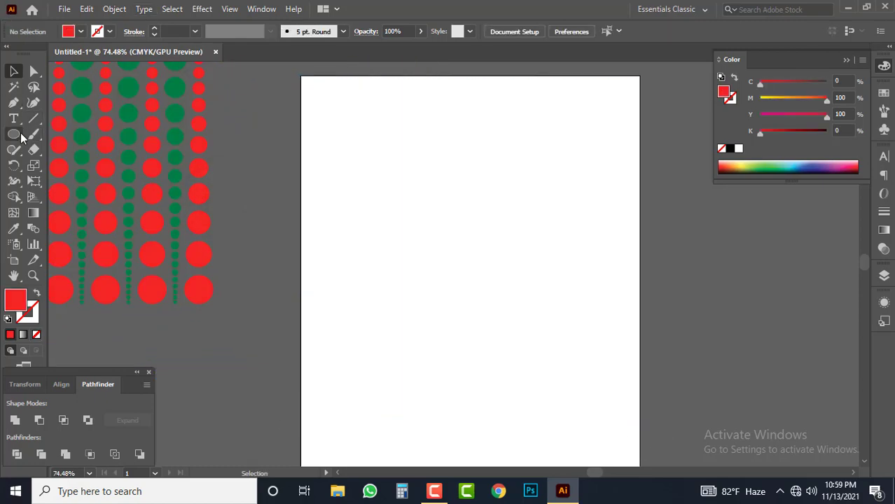
# Step: Draw a small red circle in the upper part of the artboard and give it a Transform effect scaling 90% horizontally and vertically
pyautogui.moveTo(309, 83); pyautogui.dragTo(420, 149)
pyautogui.press('v')
pyautogui.click(207, 9)
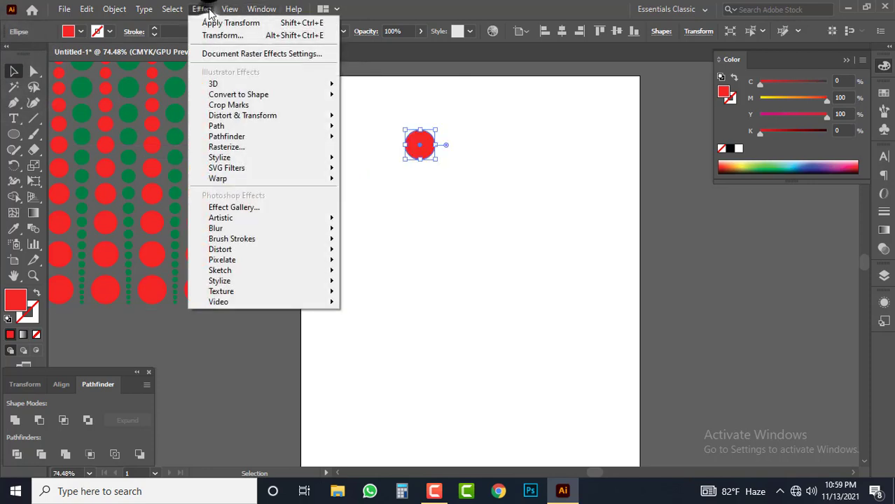
pyautogui.moveTo(236, 116)
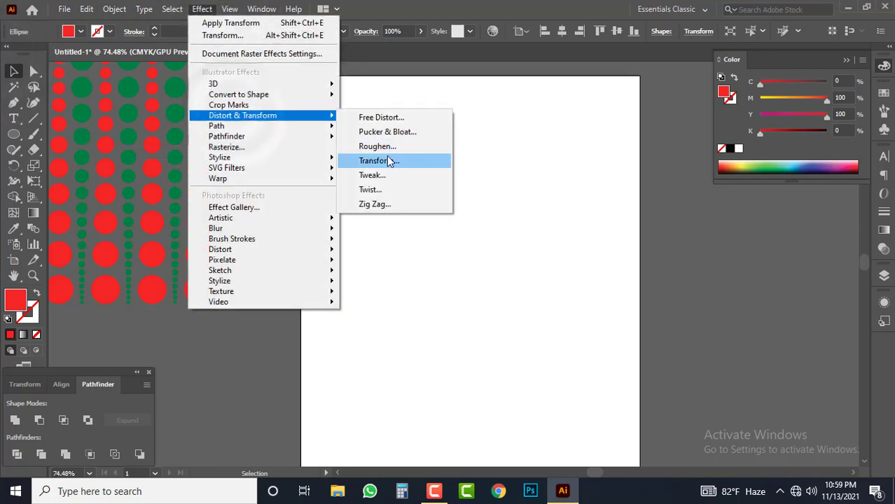
pyautogui.click(390, 161)
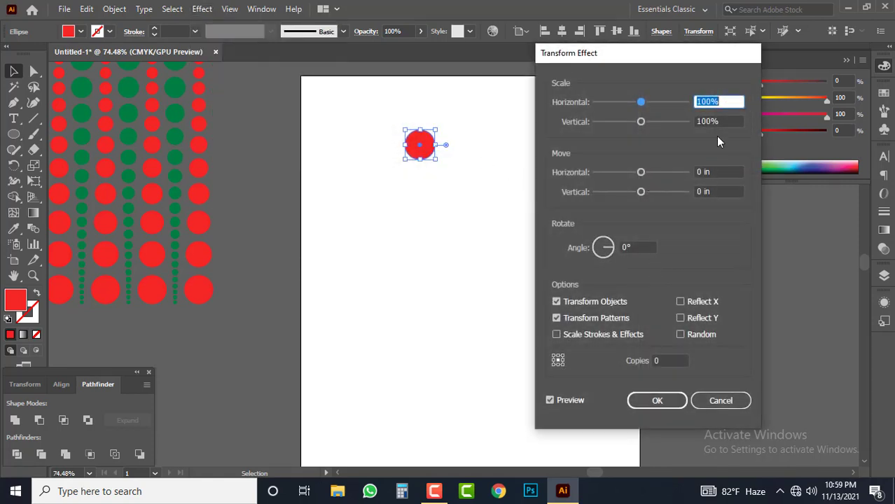
pyautogui.write('90')
pyautogui.press('Tab')
pyautogui.write('90')
pyautogui.press('Tab')
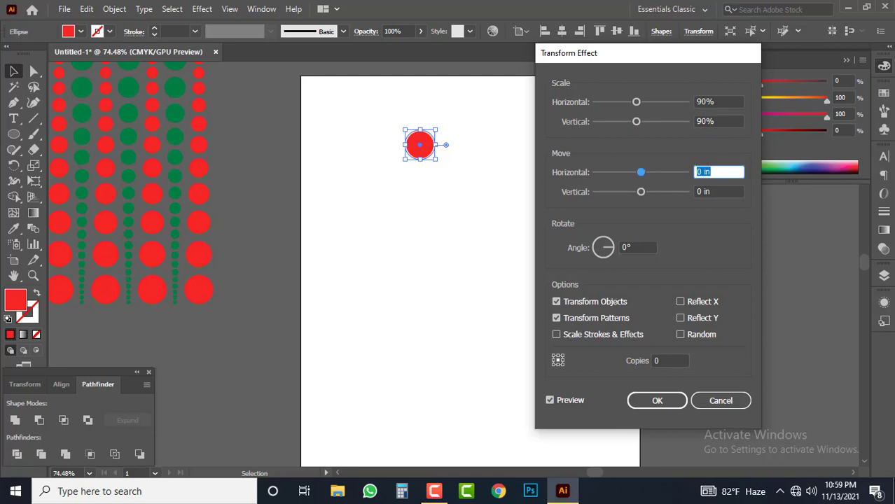
# Step: Set the circle's Transform effect to 15 copies with a vertical move of 0.9444 in
pyautogui.press('Tab')
pyautogui.press('Tab')
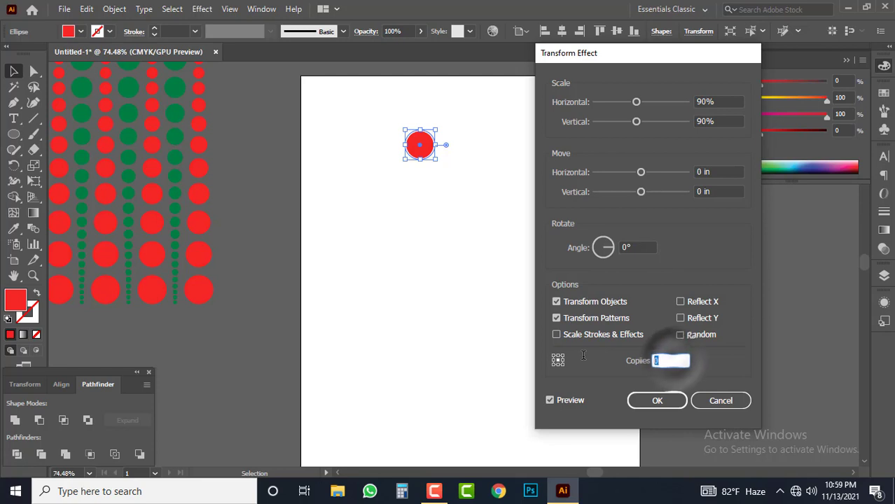
pyautogui.write('1')
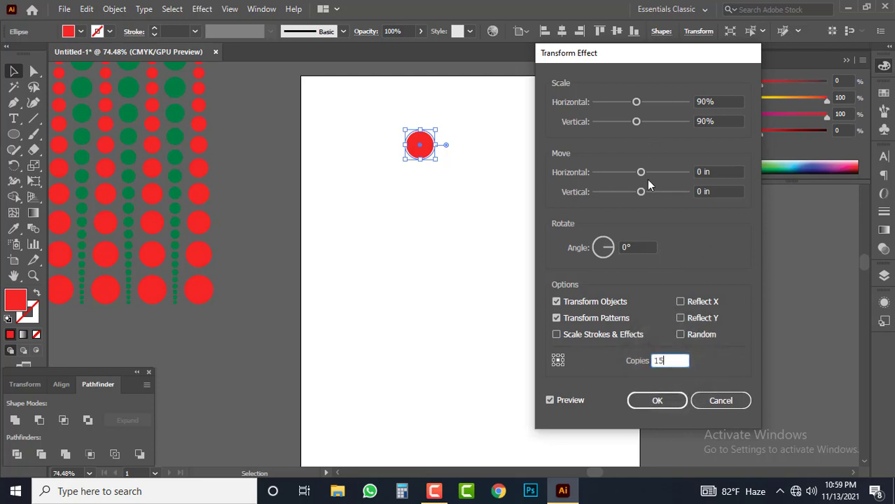
pyautogui.moveTo(648, 188); pyautogui.dragTo(672, 192)
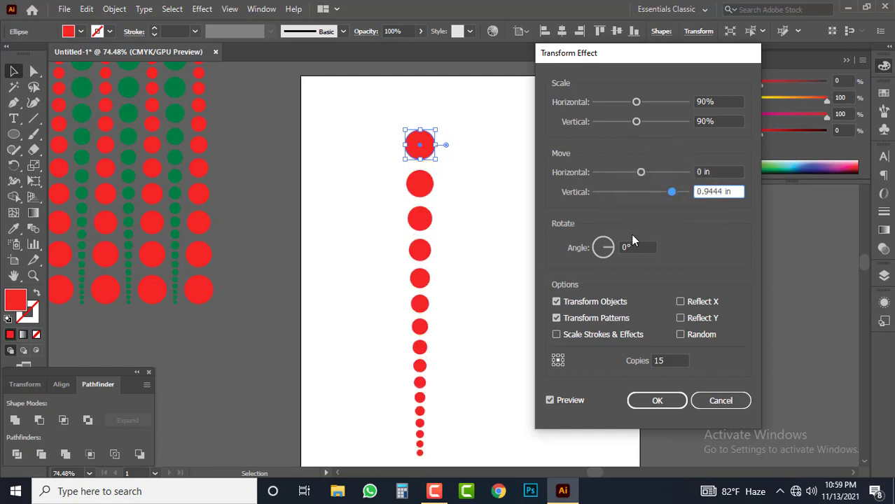
# Step: Try small rotation angles for the circle's copies, from 8° down to -1°
pyautogui.click(646, 248)
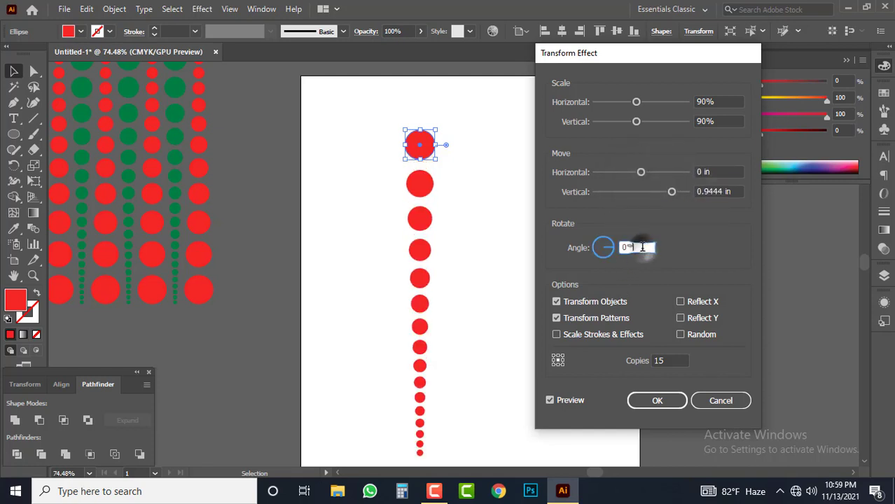
pyautogui.write('5')
pyautogui.press('Up')
pyautogui.press('Up')
pyautogui.press('Up')
pyautogui.press('Up')
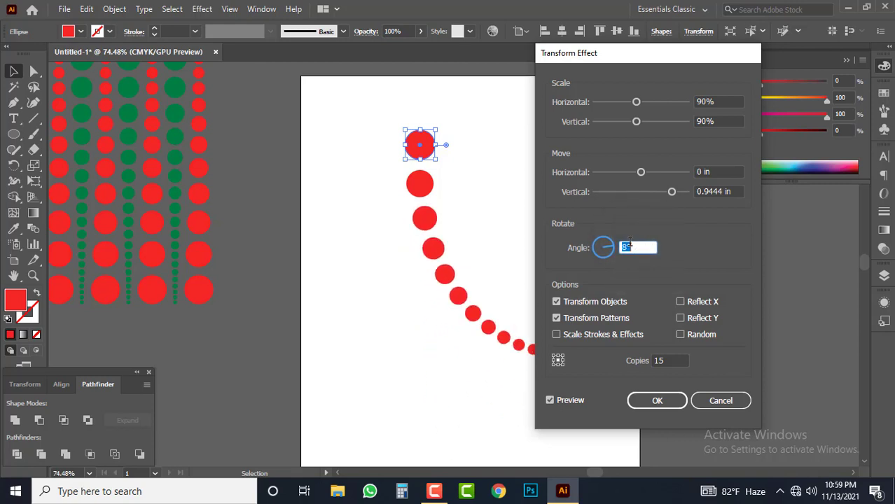
pyautogui.press('Down')
pyautogui.press('Down')
pyautogui.press('Down')
pyautogui.press('Down')
pyautogui.press('Down')
pyautogui.press('Down')
pyautogui.press('Down')
pyautogui.press('Down')
pyautogui.press('Down')
pyautogui.press('Down')
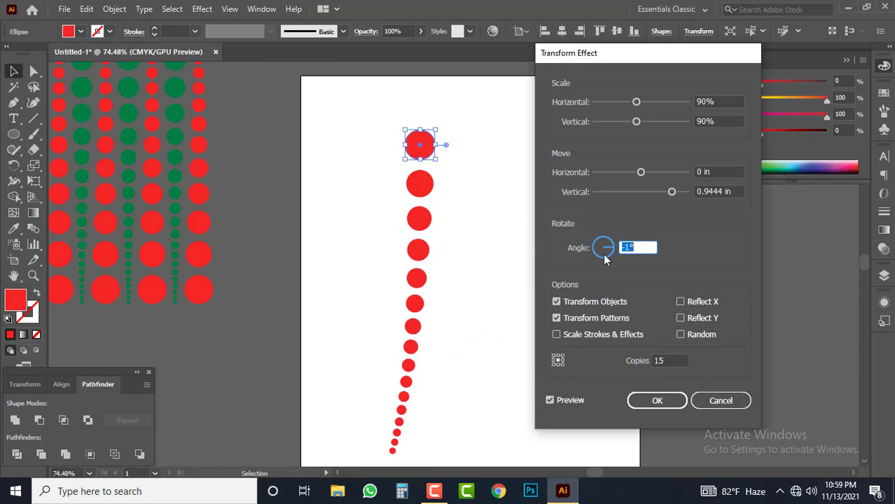
# Step: Try rotation angles between 325° and 353° to curve the circle's copies to the left
pyautogui.moveTo(607, 259)
pyautogui.mouseDown()
pyautogui.moveTo(588, 259)
pyautogui.moveTo(612, 253)
pyautogui.mouseUp()
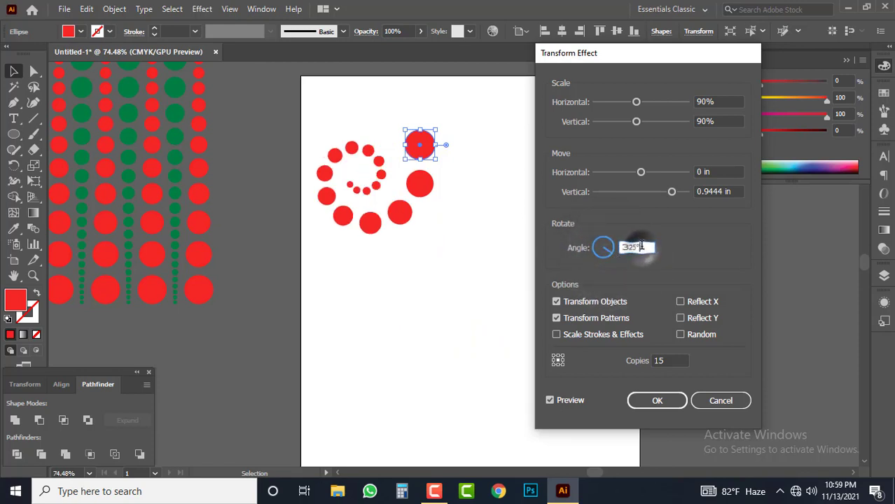
pyautogui.click(640, 246)
pyautogui.press('Up')
pyautogui.press('Up')
pyautogui.press('Up')
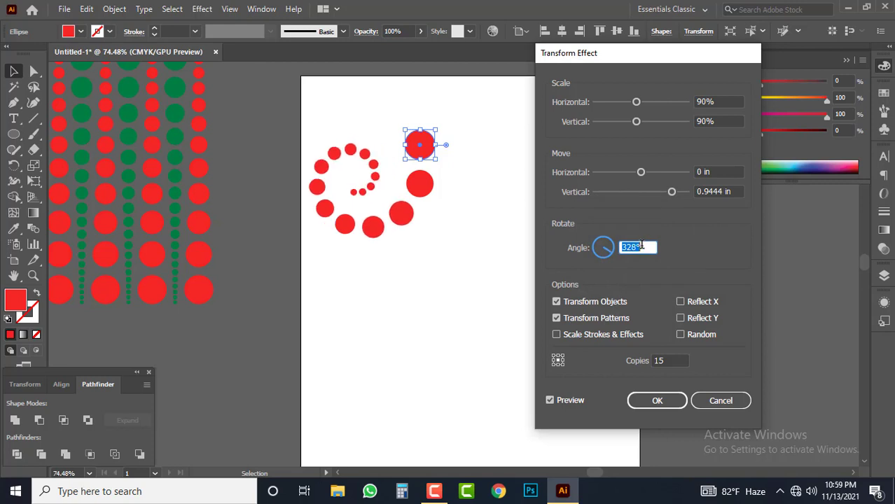
pyautogui.press('Up')
pyautogui.press('Up')
pyautogui.press('Up')
pyautogui.press('Up')
pyautogui.press('Up')
pyautogui.press('Up')
pyautogui.press('Up')
pyautogui.scroll(14, 635, 243)
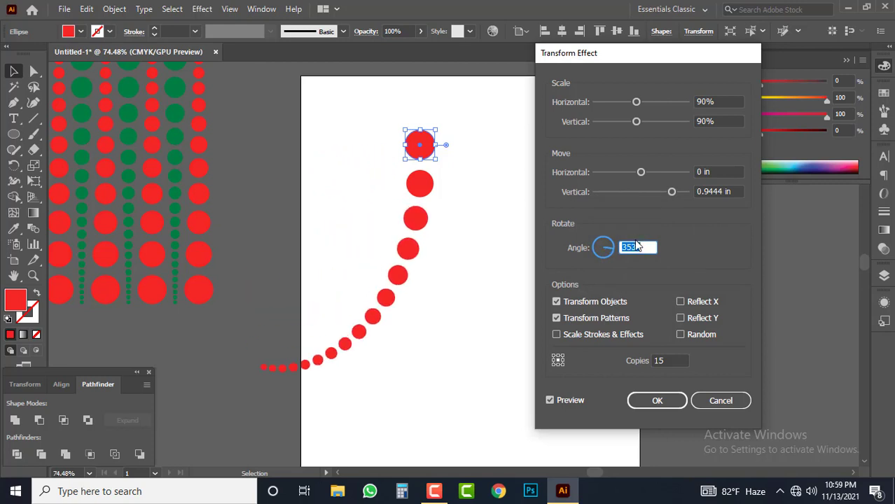
# Step: Adjust the rotation angle to curl the shrinking copies into a tight spiral on the right, and apply the Transform effect
pyautogui.click(610, 241)
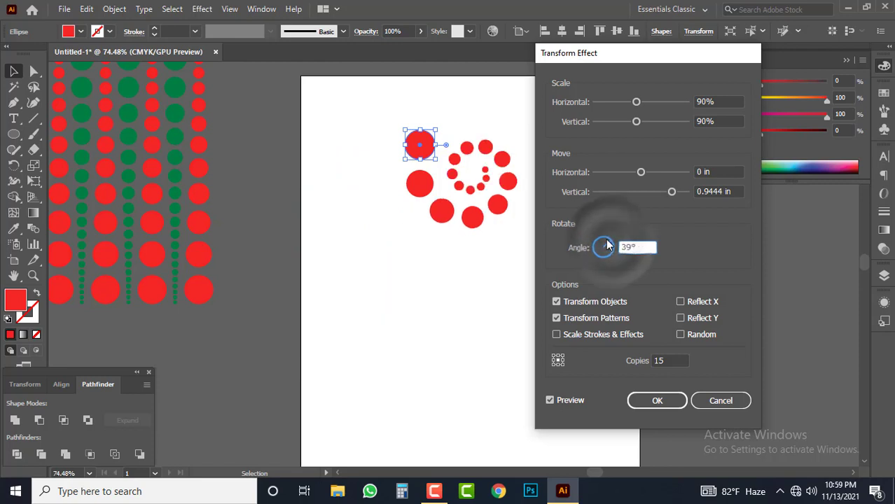
pyautogui.click(608, 239)
pyautogui.click(614, 241)
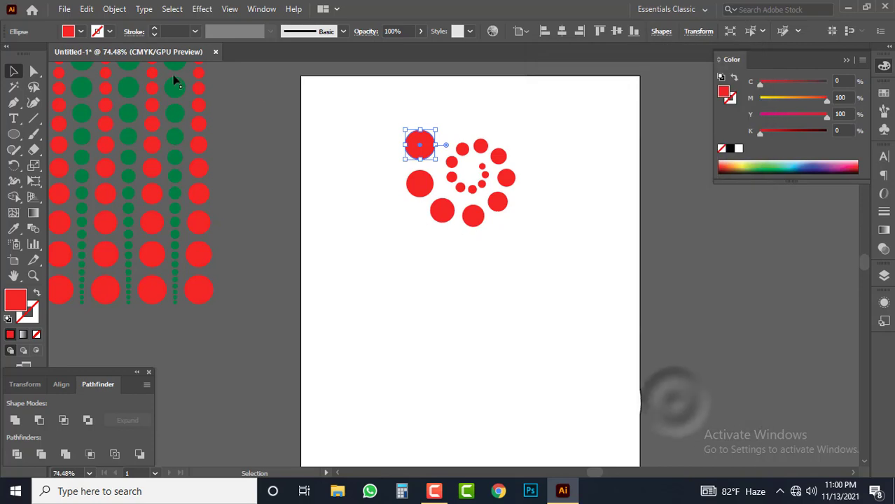
# Step: Expand the appearance of the transformed circle into actual shapes and deselect it
pyautogui.click(116, 10)
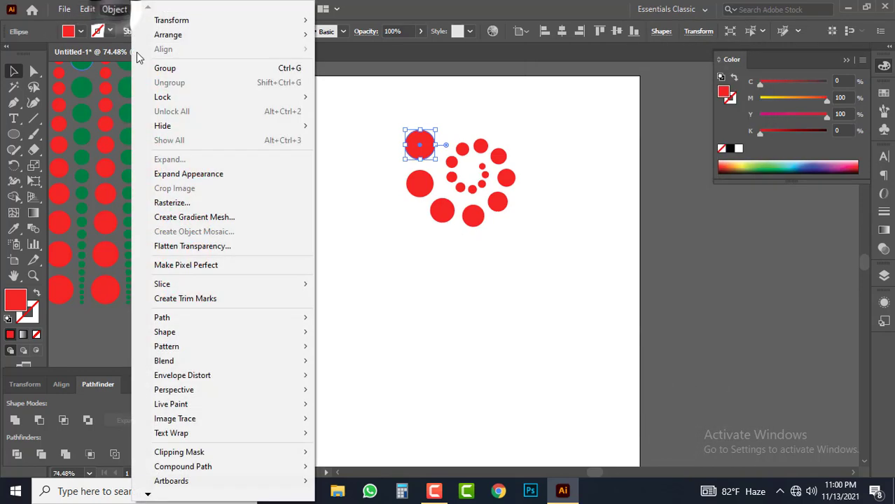
pyautogui.click(191, 174)
pyautogui.click(519, 291)
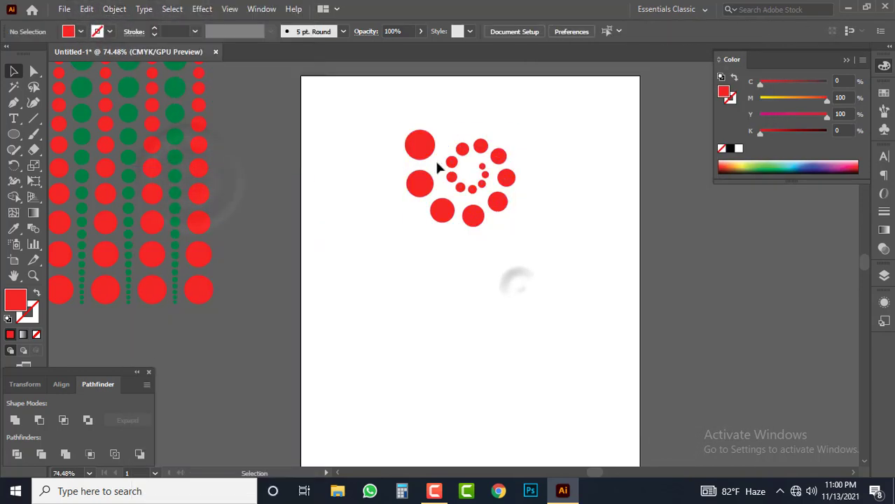
# Step: Move the spiral to the artboard's upper-left corner and scale it down proportionally to less than half its size
pyautogui.moveTo(418, 146); pyautogui.dragTo(332, 103)
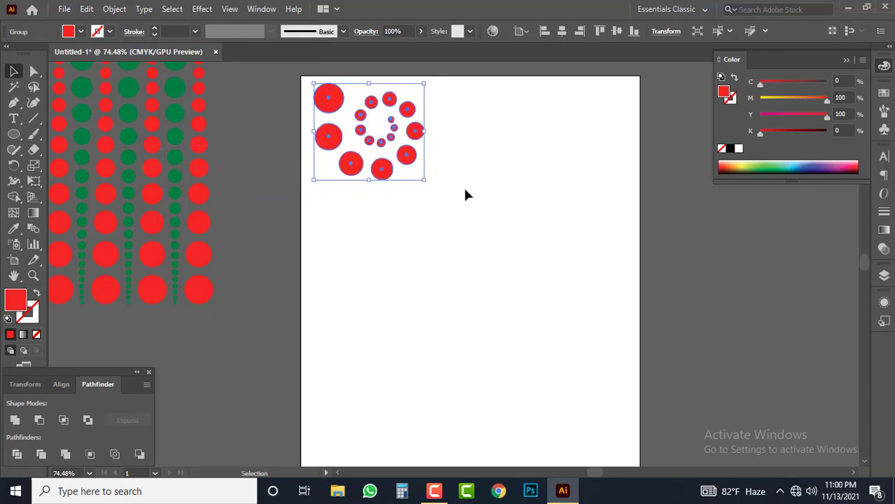
pyautogui.moveTo(402, 105); pyautogui.dragTo(522, 183)
pyautogui.moveTo(483, 194); pyautogui.dragTo(504, 269)
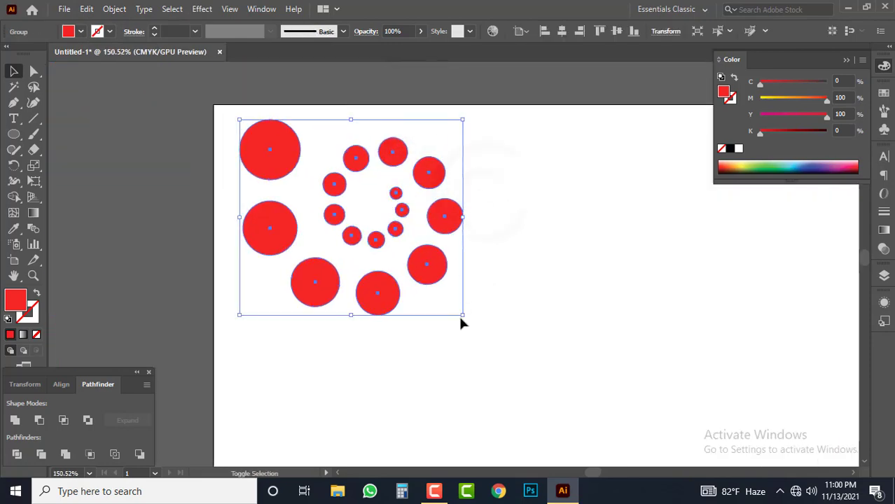
pyautogui.moveTo(463, 314); pyautogui.dragTo(336, 236)
pyautogui.moveTo(463, 331); pyautogui.dragTo(311, 310)
pyautogui.keyDown('ctrl'); pyautogui.keyDown('alt'); pyautogui.click(314, 284); pyautogui.keyUp('alt'); pyautogui.keyUp('ctrl')
pyautogui.moveTo(336, 247); pyautogui.dragTo(257, 224)
pyautogui.moveTo(367, 224); pyautogui.dragTo(382, 224)
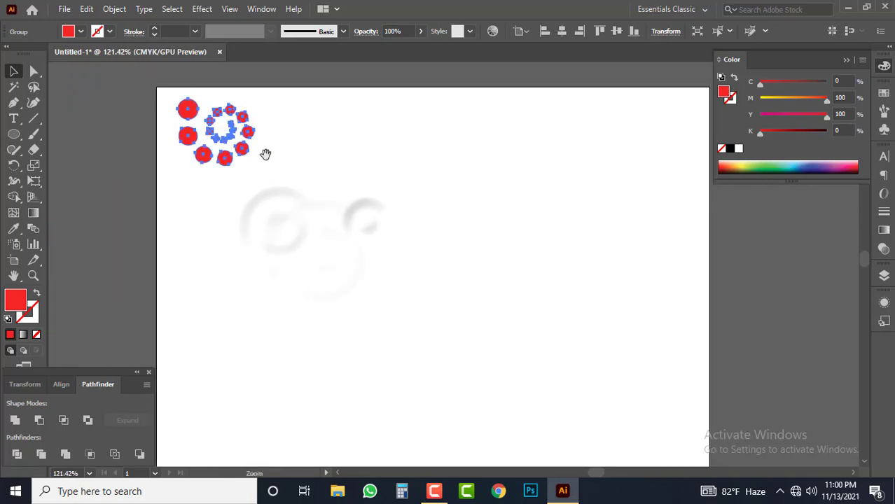
# Step: Duplicate the spiral directly to its right and repeat the copy until seven spirals form a row
pyautogui.moveTo(231, 160); pyautogui.dragTo(314, 172)
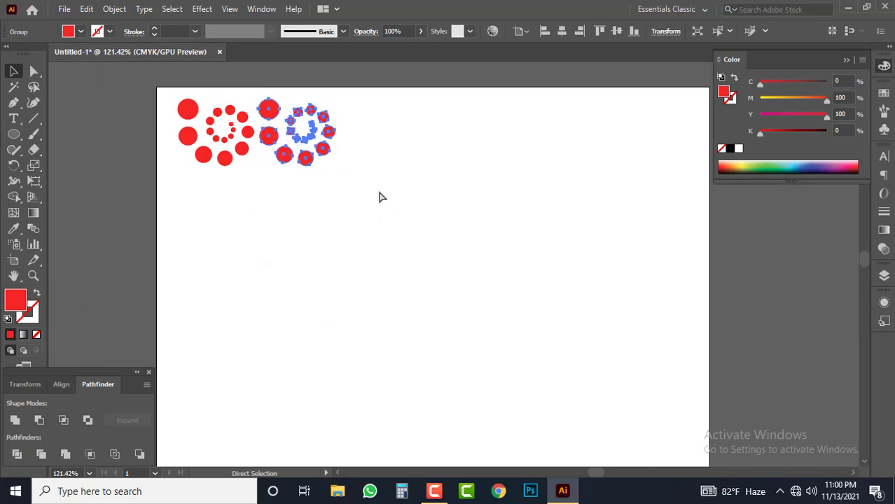
pyautogui.hotkey('ctrl', 'd')
pyautogui.hotkey('ctrl', 'd')
pyautogui.hotkey('ctrl', 'd')
pyautogui.hotkey('ctrl', 'd')
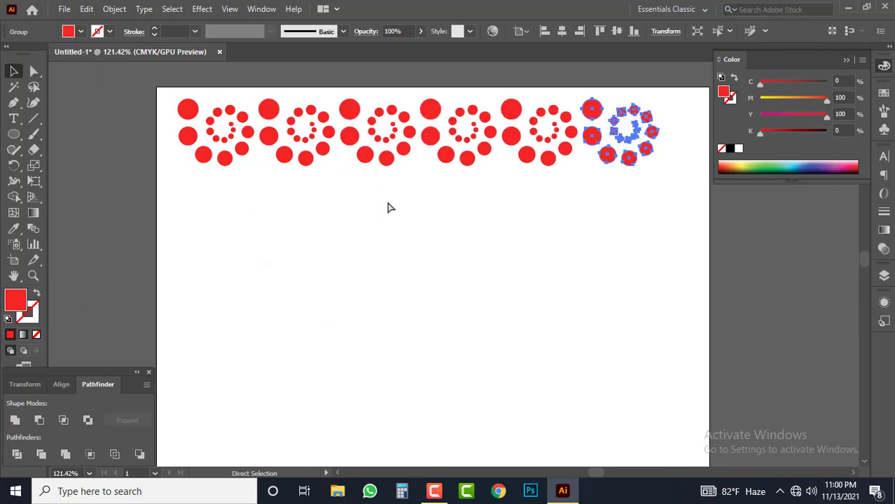
pyautogui.hotkey('ctrl', 'd')
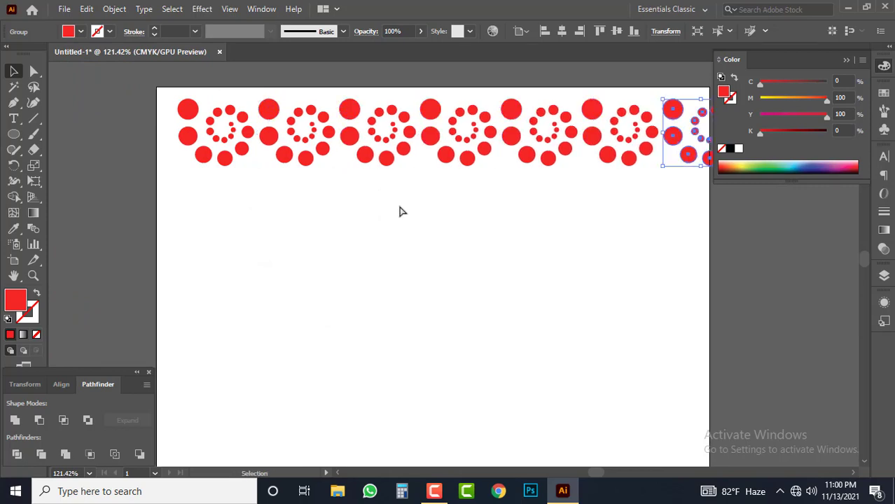
# Step: Select the row of seven spirals and narrow it from its right end until it fits inside the artboard
pyautogui.moveTo(474, 240); pyautogui.dragTo(390, 244)
pyautogui.click(558, 208)
pyautogui.moveTo(649, 213); pyautogui.dragTo(118, 129)
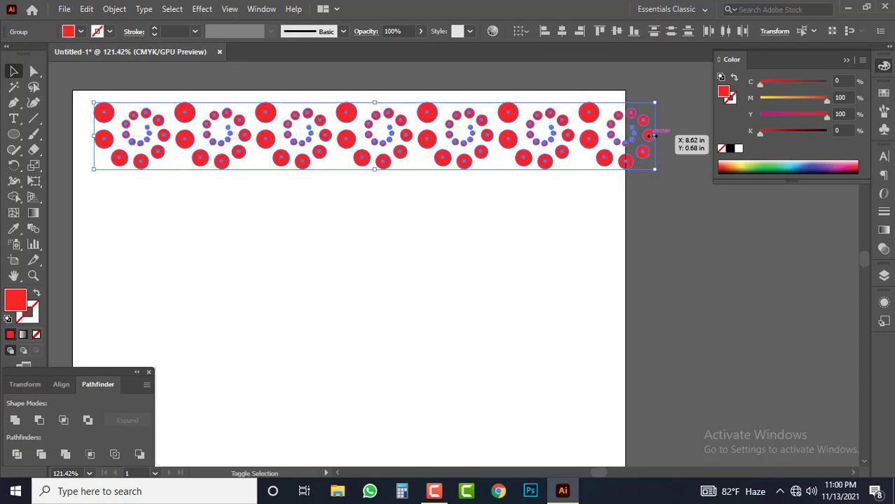
pyautogui.moveTo(651, 136); pyautogui.dragTo(617, 138)
pyautogui.click(670, 192)
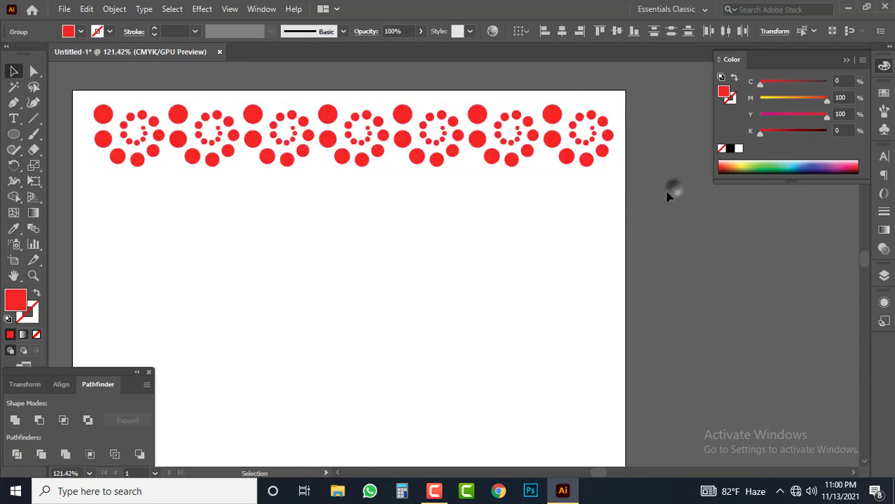
# Step: Stretch the row of spirals slightly to the left to even out the artboard margins, and deselect it
pyautogui.moveTo(412, 247); pyautogui.dragTo(430, 248)
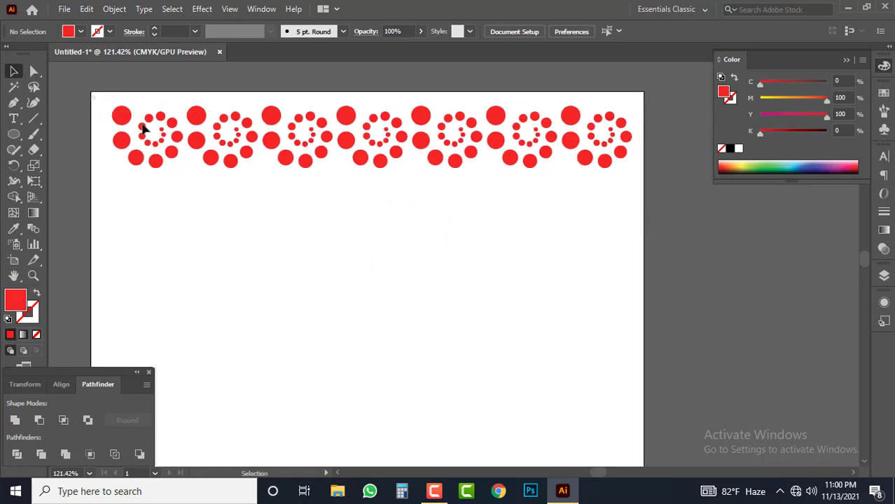
pyautogui.moveTo(654, 236); pyautogui.dragTo(163, 154)
pyautogui.moveTo(113, 137); pyautogui.dragTo(104, 138)
pyautogui.click(188, 221)
# Step: Recolor the second spiral in the row dark green with C 100, M 0, Y 100 and a little black, and deselect it
pyautogui.moveTo(221, 221); pyautogui.dragTo(206, 155)
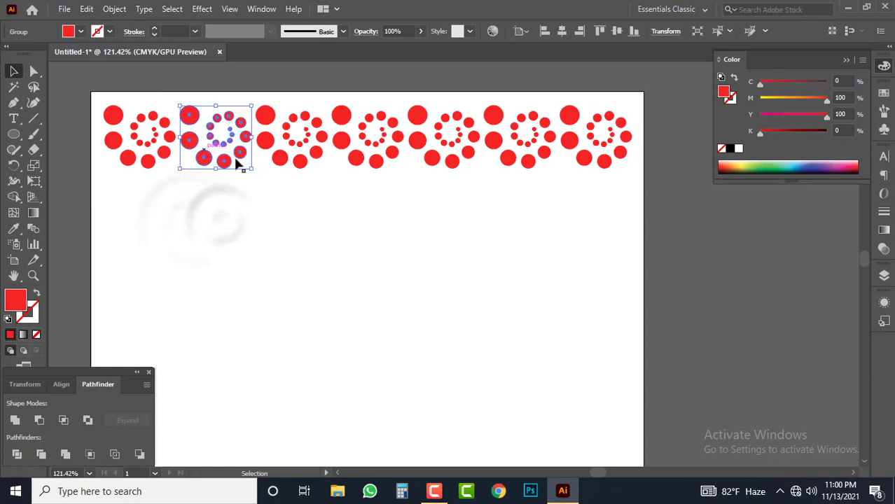
pyautogui.moveTo(823, 98); pyautogui.dragTo(761, 98)
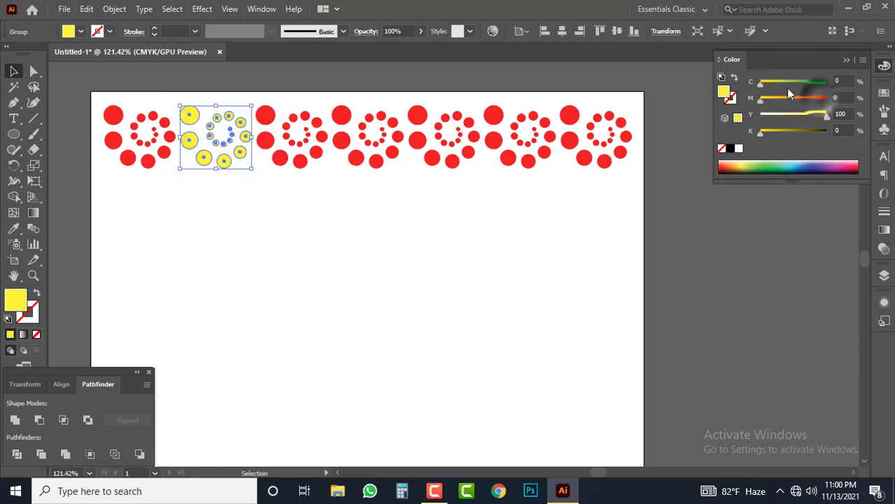
pyautogui.click(829, 83)
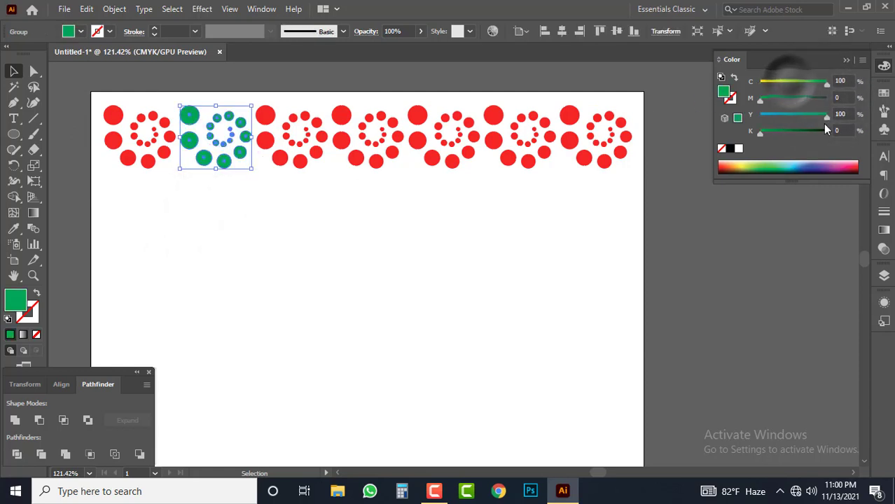
pyautogui.click(770, 131)
pyautogui.click(399, 248)
# Step: Recolor the fourth spiral in the row dark blue with C 100, M 100, Y 0 and K 0, and deselect it
pyautogui.moveTo(309, 219); pyautogui.dragTo(273, 137)
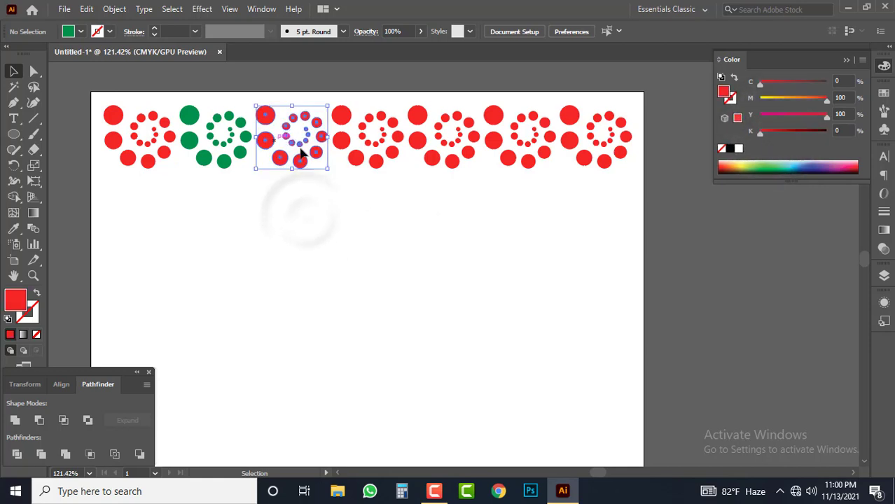
pyautogui.click(372, 309)
pyautogui.click(372, 144)
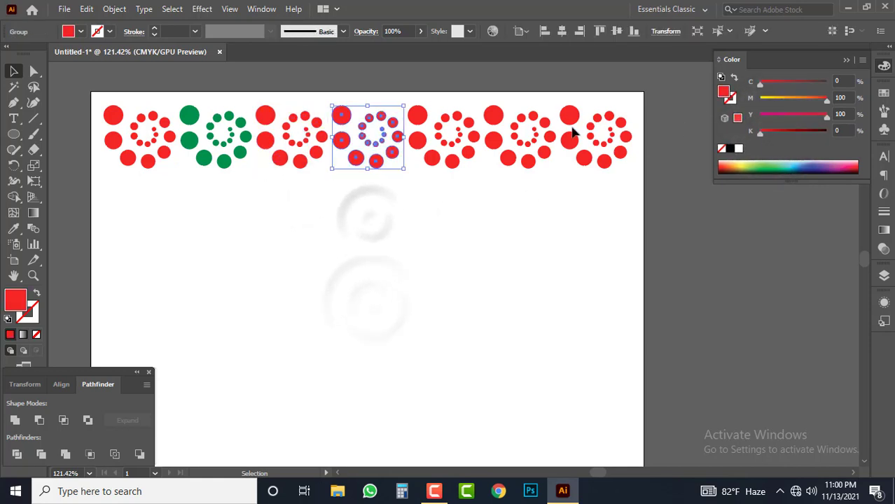
pyautogui.moveTo(761, 82); pyautogui.dragTo(827, 82)
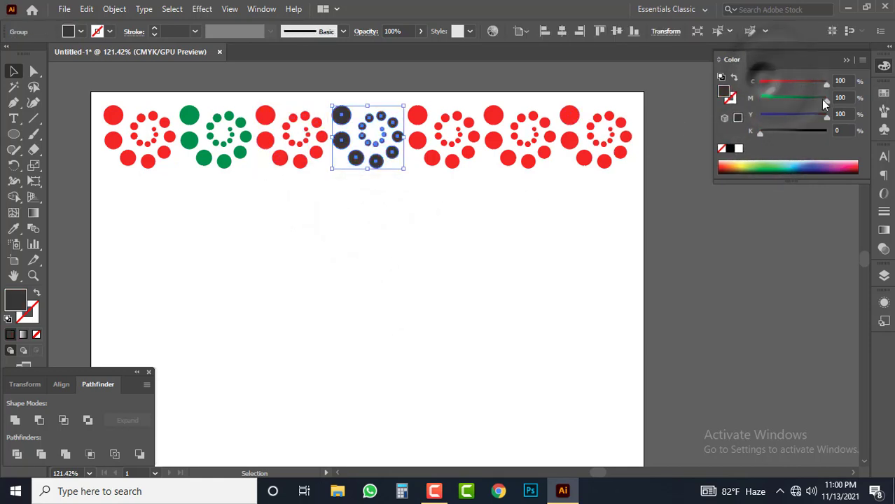
pyautogui.moveTo(826, 115); pyautogui.dragTo(760, 115)
pyautogui.click(772, 132)
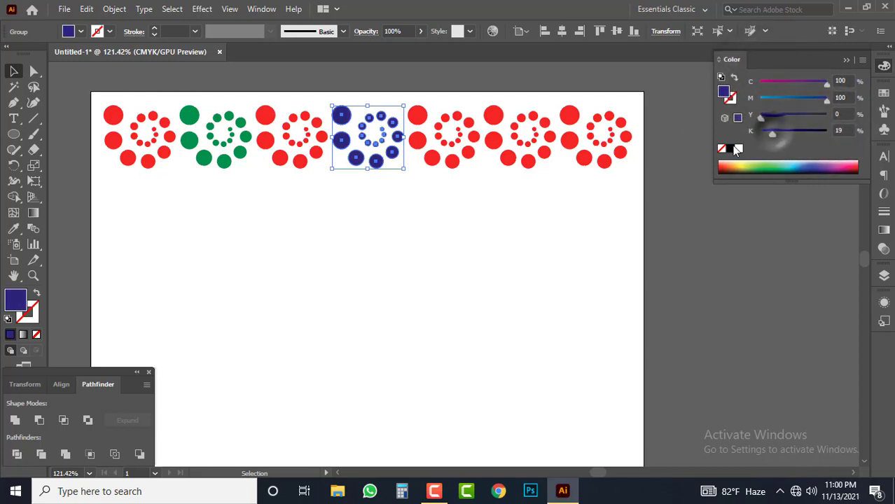
pyautogui.click(513, 212)
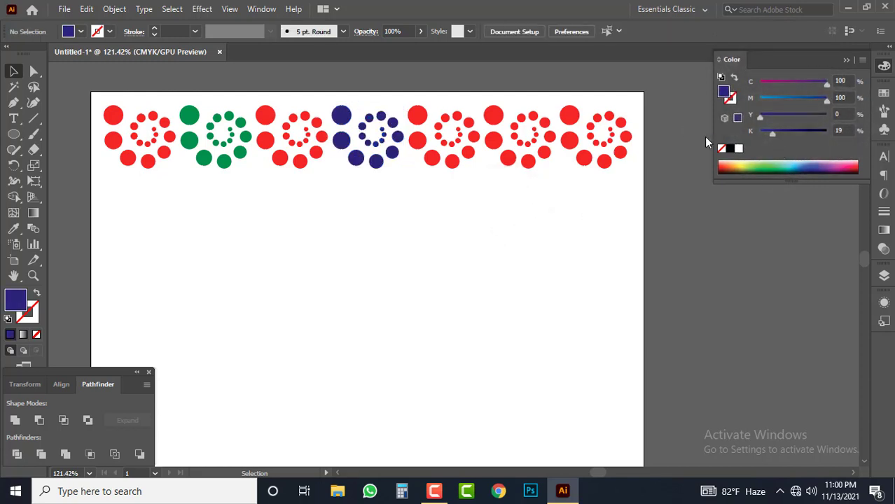
pyautogui.click(376, 161)
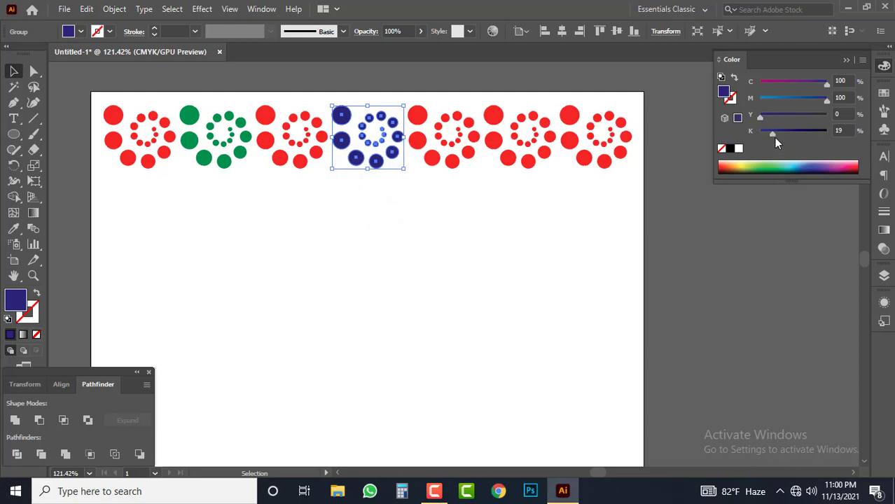
pyautogui.click(523, 214)
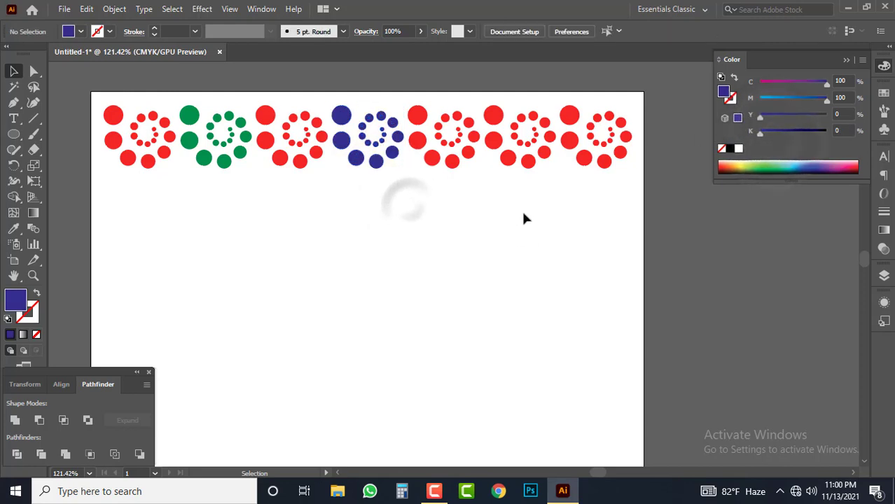
# Step: Recolor the sixth spiral light blue with C 100, M 0, Y 0 and the seventh spiral magenta with C 0, M 100, Y 0
pyautogui.click(520, 125)
pyautogui.moveTo(769, 87); pyautogui.dragTo(827, 84)
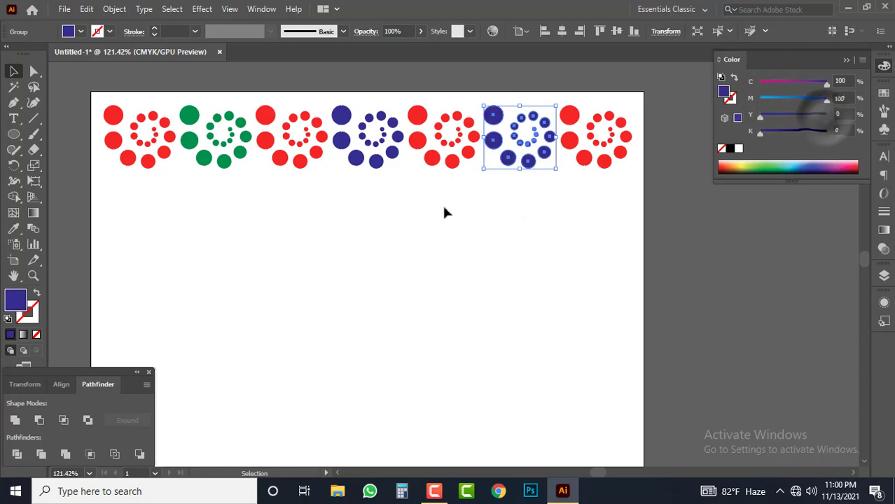
pyautogui.click(493, 222)
pyautogui.click(518, 138)
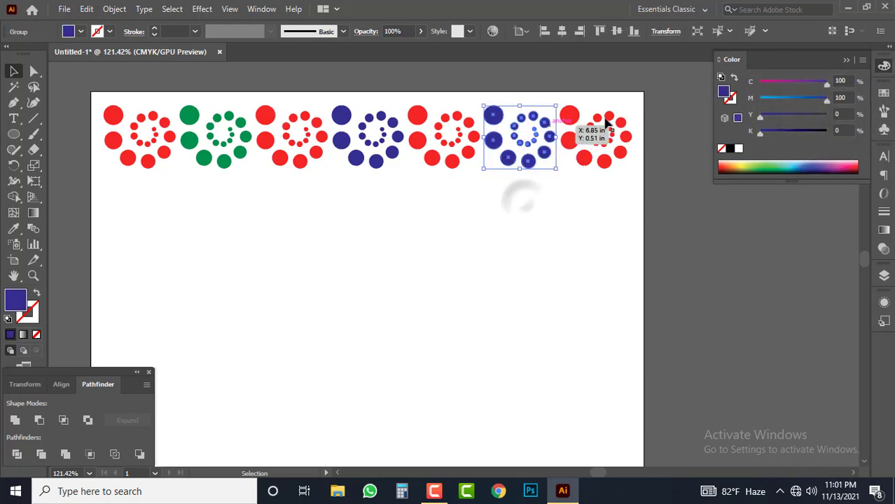
pyautogui.moveTo(827, 102); pyautogui.dragTo(760, 99)
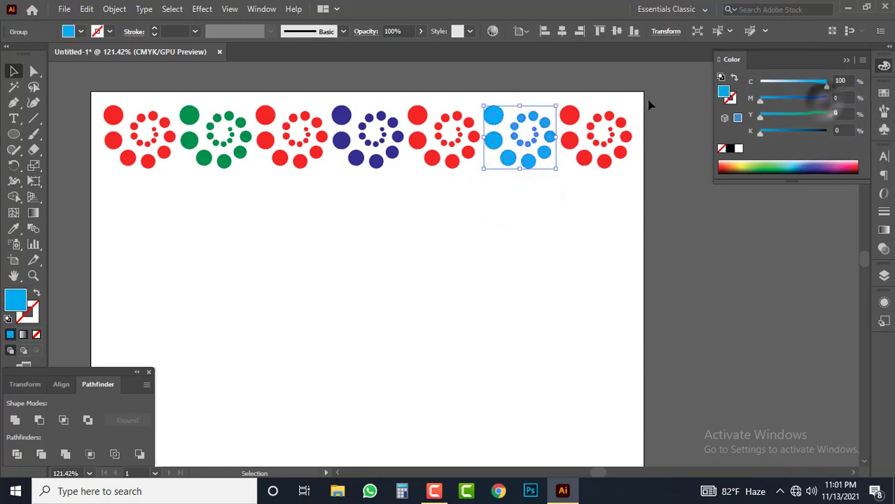
pyautogui.click(533, 225)
pyautogui.moveTo(623, 195); pyautogui.dragTo(619, 110)
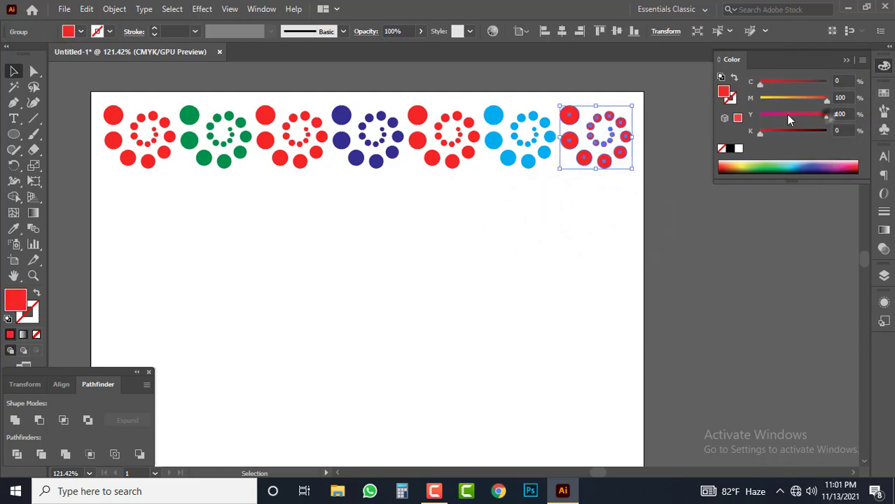
pyautogui.click(594, 222)
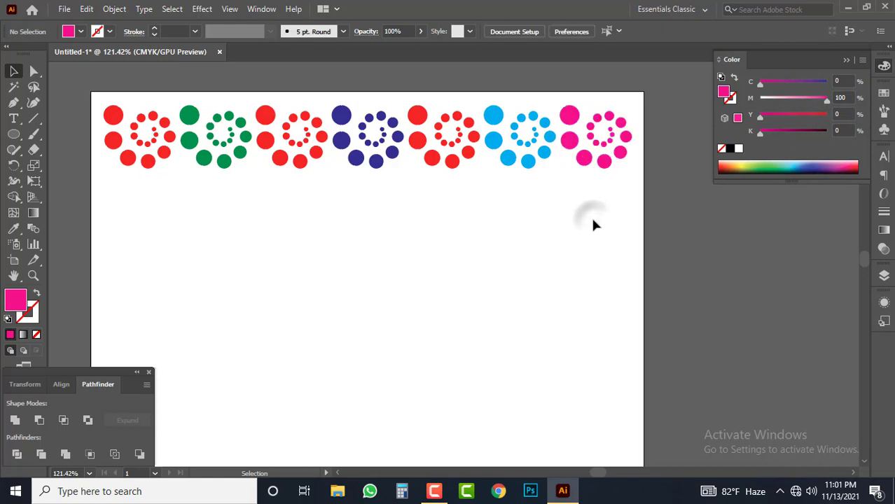
# Step: Duplicate the whole row of seven spirals directly below, offset to the right by nearly one spiral width, and deselect it
pyautogui.hotkey('ctrl', '1')
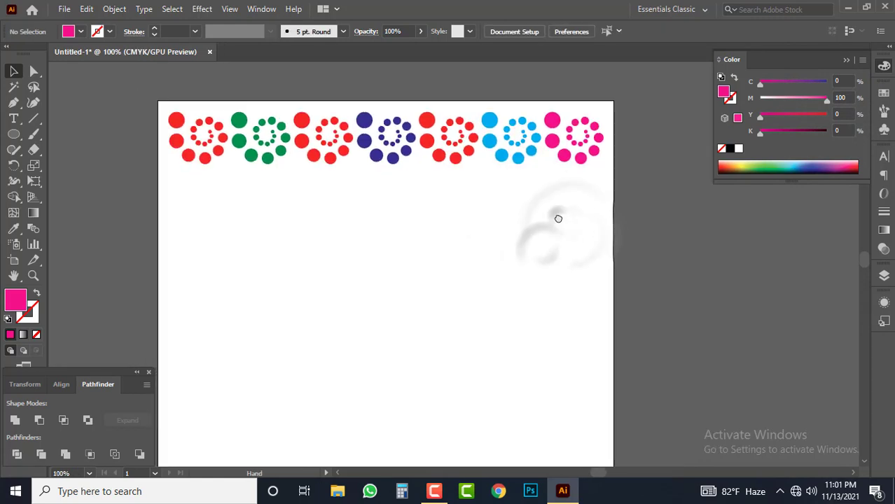
pyautogui.moveTo(607, 204); pyautogui.dragTo(166, 122)
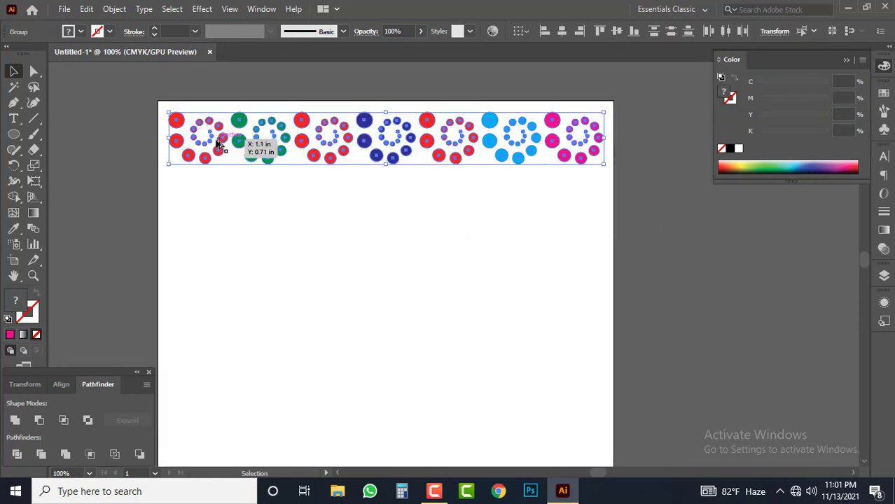
pyautogui.moveTo(209, 142); pyautogui.dragTo(261, 197)
pyautogui.click(410, 302)
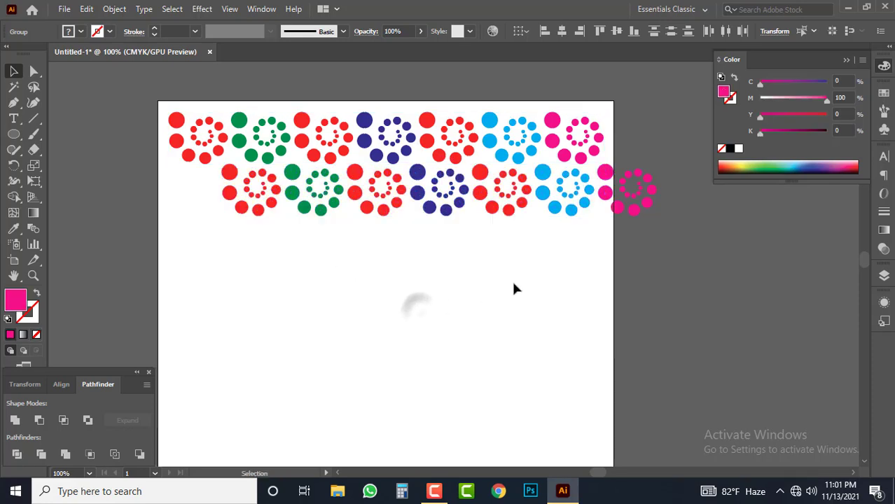
# Step: Copy the light blue spiral of the second row to the empty spot at the row's left end, and deselect it
pyautogui.click(575, 238)
pyautogui.moveTo(568, 204); pyautogui.dragTo(199, 205)
pyautogui.click(227, 237)
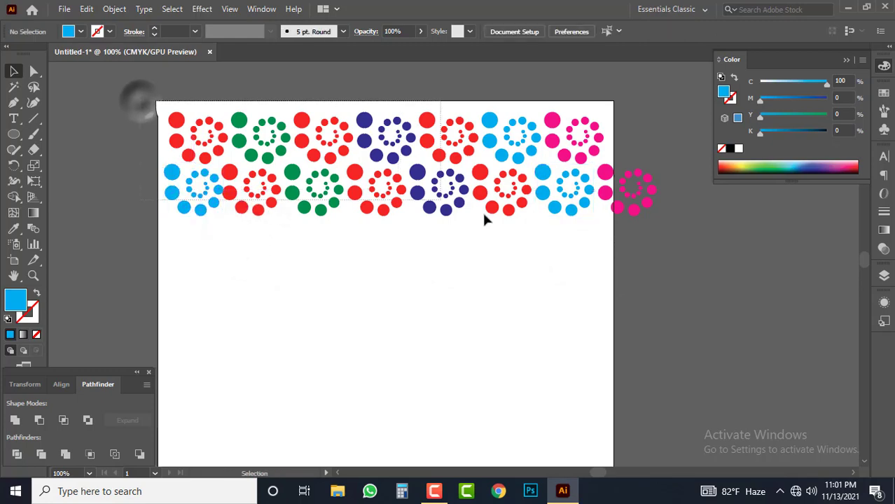
# Step: Duplicate both spiral rows directly beneath themselves and repeat the copy until the pattern fills the artboard down to its lower edge
pyautogui.hotkey('ctrl', 'a')
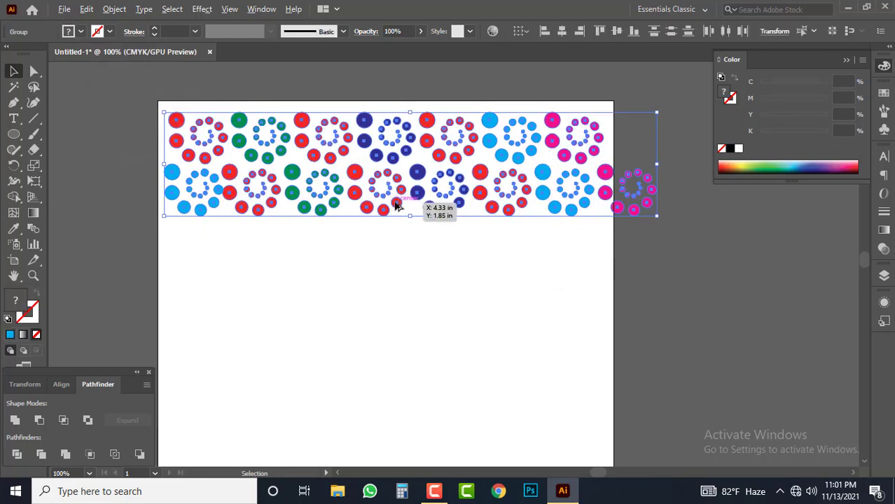
pyautogui.moveTo(396, 205); pyautogui.dragTo(400, 313)
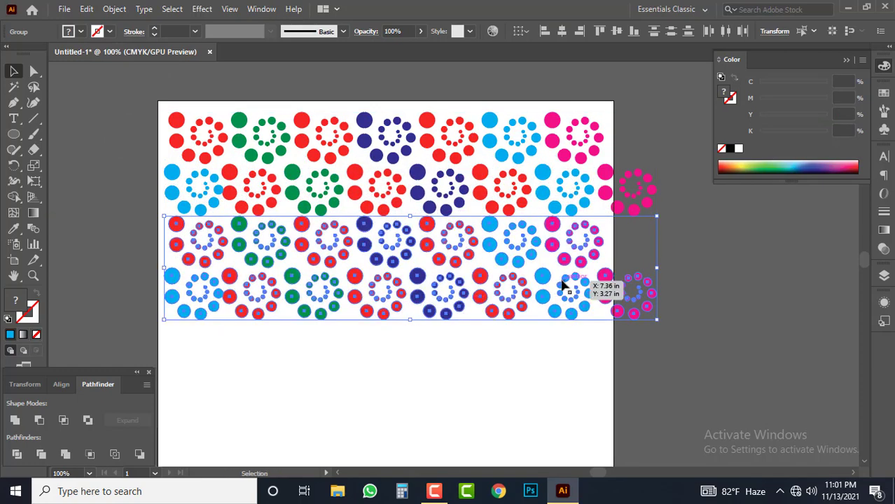
pyautogui.scroll(-3, 562, 284)
pyautogui.press('a')
pyautogui.hotkey('ctrl', 'd')
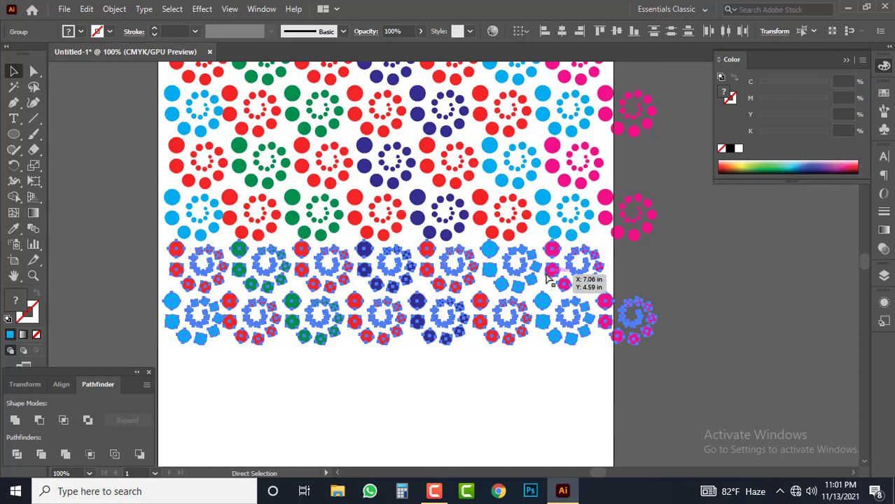
pyautogui.scroll(3, 595, 284)
pyautogui.press('v')
pyautogui.scroll(-6, 655, 275)
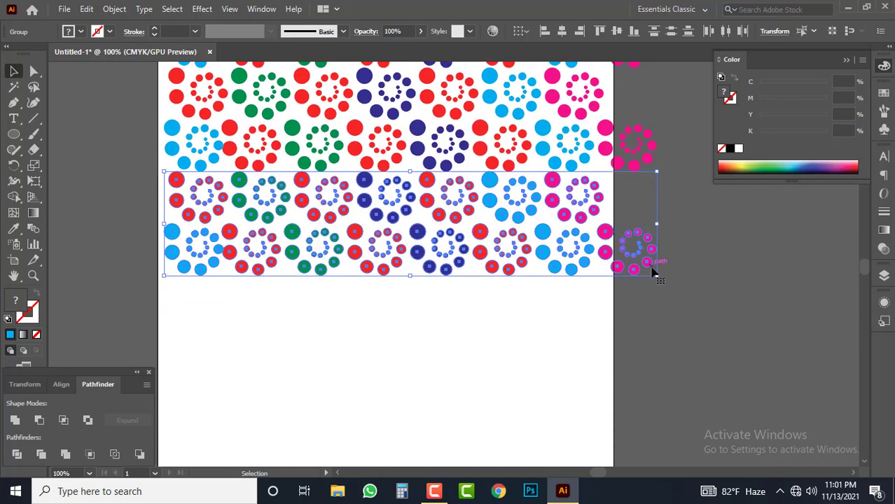
pyautogui.hotkey('ctrl', 'd')
pyautogui.scroll(-3, 655, 270)
pyautogui.hotkey('ctrl', 'd')
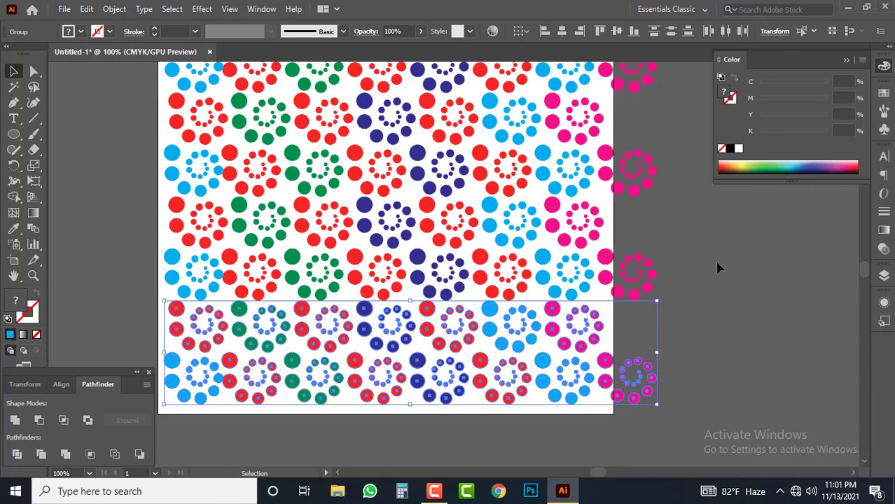
pyautogui.click(718, 267)
# Step: Examine the spiral pattern across the artboard, both as a whole and in close-up
pyautogui.scroll(1, 729, 290)
pyautogui.scroll(-2, 515, 290)
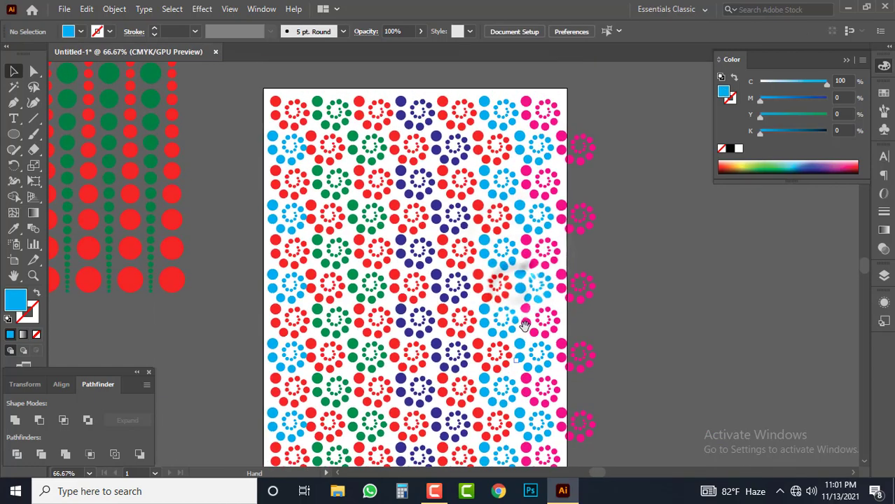
pyautogui.scroll(2, 525, 326)
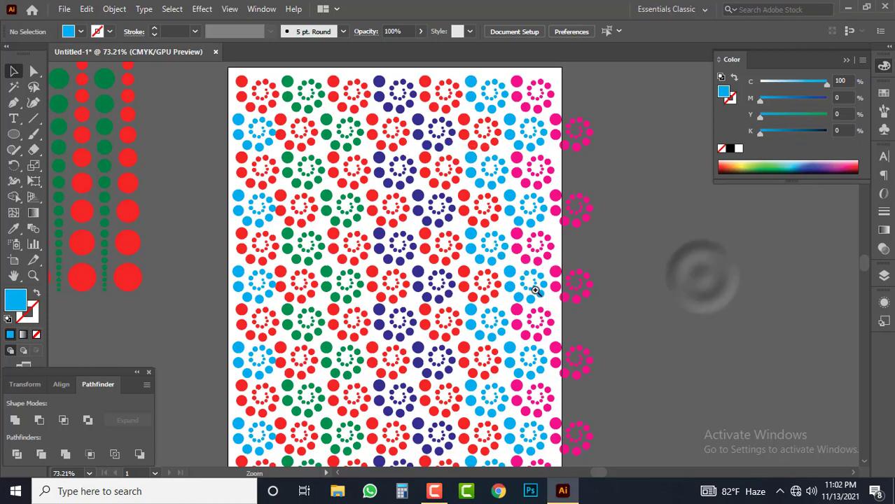
pyautogui.scroll(2, 591, 352)
pyautogui.moveTo(462, 256); pyautogui.dragTo(478, 297)
pyautogui.keyDown('ctrl'); pyautogui.click(451, 289); pyautogui.keyUp('ctrl')
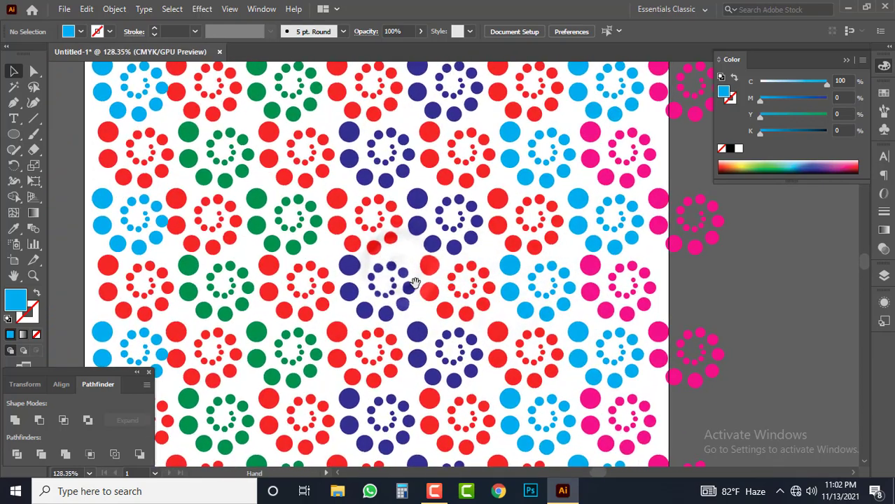
pyautogui.moveTo(410, 270); pyautogui.dragTo(528, 286)
pyautogui.keyDown('alt'); pyautogui.click(466, 344); pyautogui.keyUp('alt')
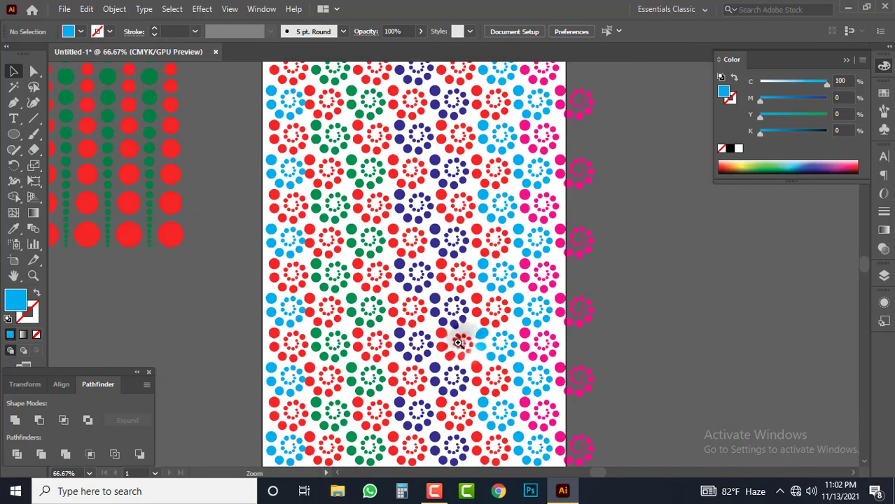
pyautogui.moveTo(443, 316)
pyautogui.mouseDown()
pyautogui.moveTo(457, 296)
pyautogui.moveTo(446, 301)
pyautogui.mouseUp()
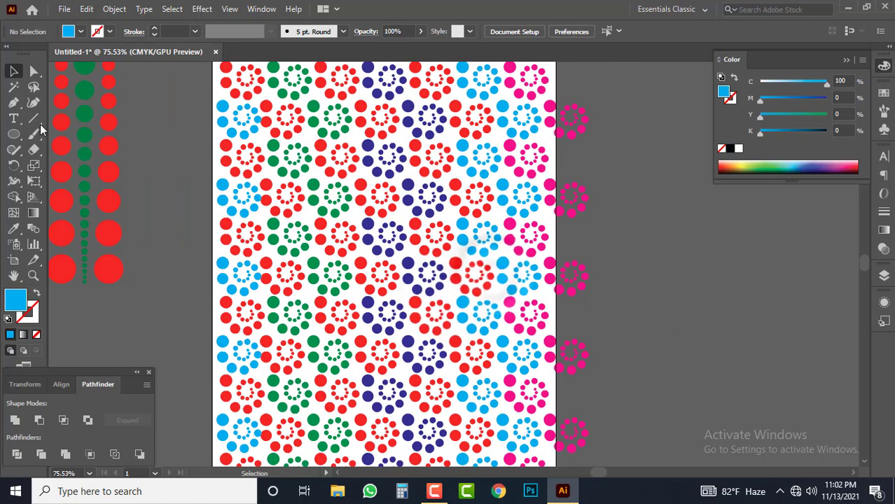
# Step: Draw a large rectangle over the middle of the spiral pattern, inside the artboard's side edges, and deselect it
pyautogui.click(13, 135)
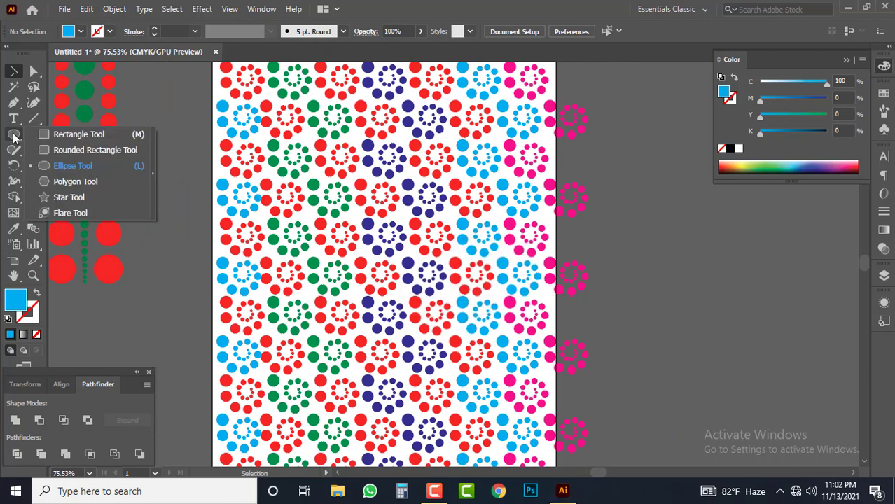
pyautogui.click(65, 136)
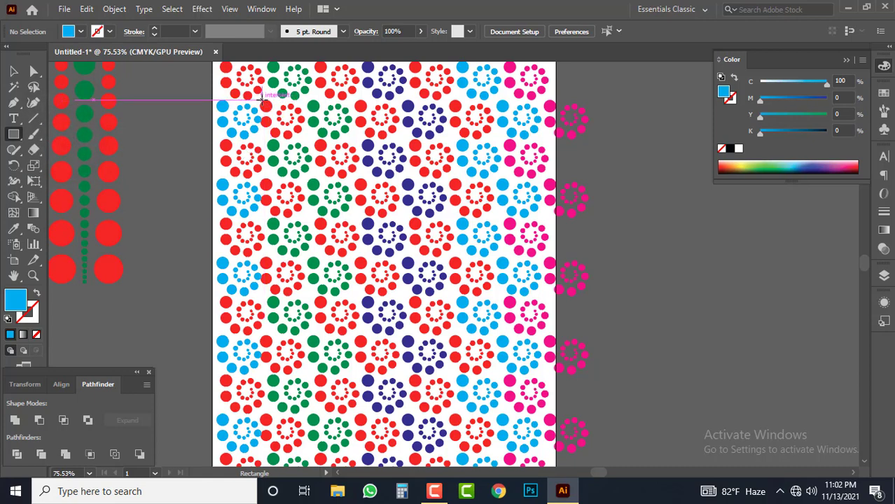
pyautogui.moveTo(262, 100); pyautogui.dragTo(538, 413)
pyautogui.click(15, 75)
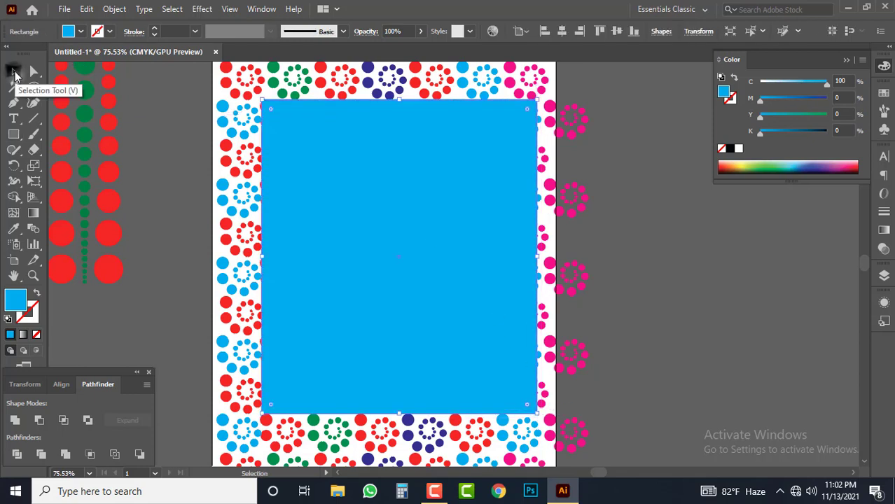
pyautogui.click(653, 286)
# Step: Select the rectangle with the whole spiral pattern, make a clipping mask from them, and deselect the result
pyautogui.hotkey('ctrl', '-')
pyautogui.hotkey('ctrl', '-')
pyautogui.hotkey('ctrl', '-')
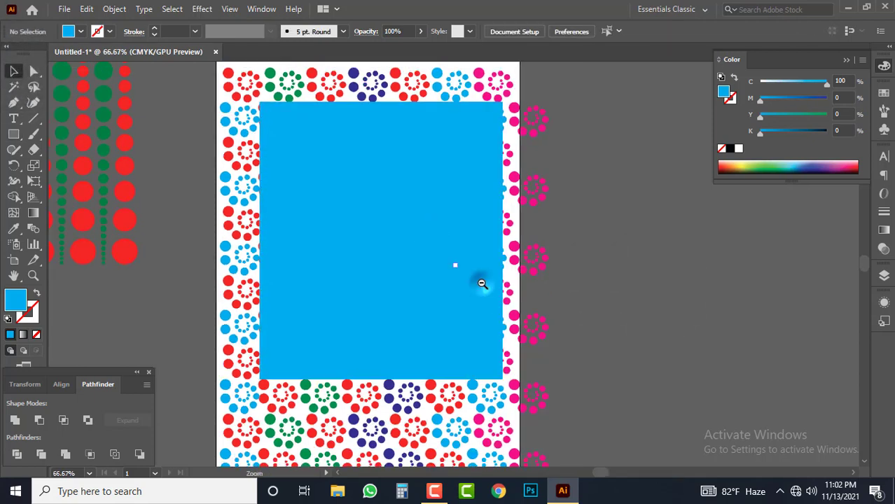
pyautogui.moveTo(523, 286); pyautogui.dragTo(532, 287)
pyautogui.moveTo(295, 124); pyautogui.dragTo(588, 324)
pyautogui.rightClick(417, 187)
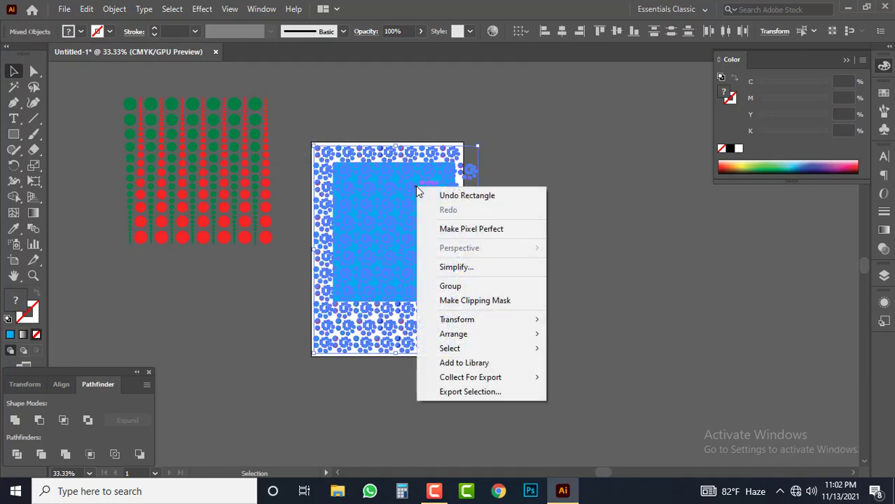
pyautogui.click(468, 301)
pyautogui.click(534, 290)
pyautogui.hotkey('ctrl', 'space')
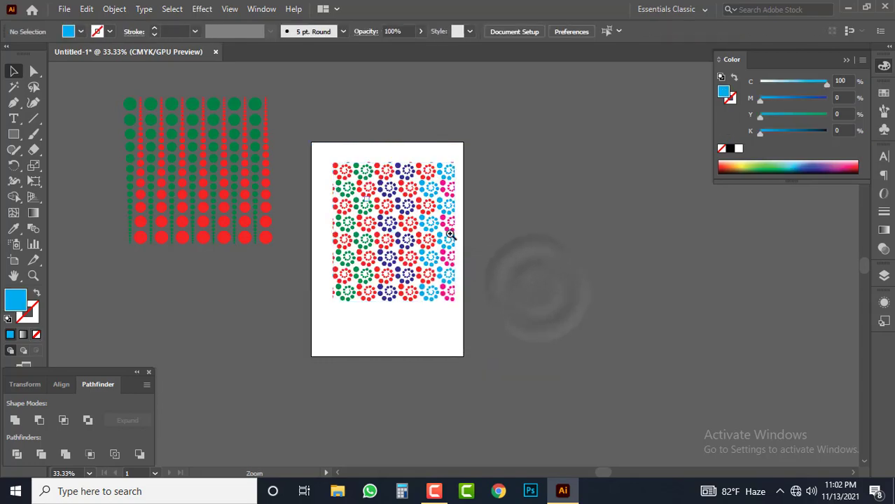
# Step: Align the clipped spiral pattern with the artboard's upper-left corner, scale it to cover the whole artboard, and deselect it
pyautogui.moveTo(450, 234); pyautogui.dragTo(363, 198)
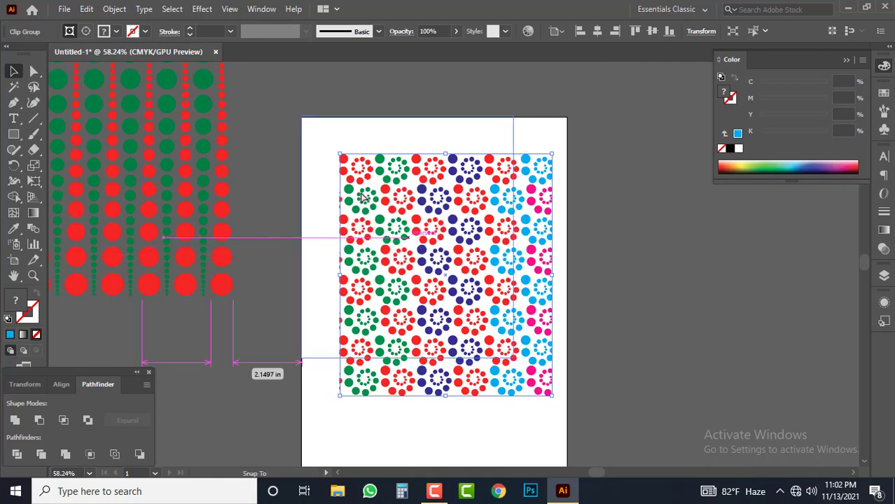
pyautogui.moveTo(453, 228); pyautogui.dragTo(455, 229)
pyautogui.scroll(-2, 526, 268)
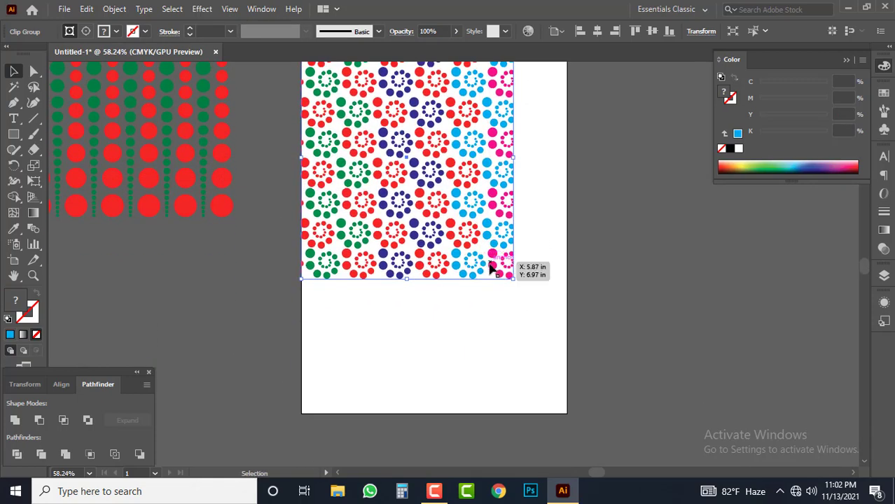
pyautogui.moveTo(527, 319); pyautogui.dragTo(571, 414)
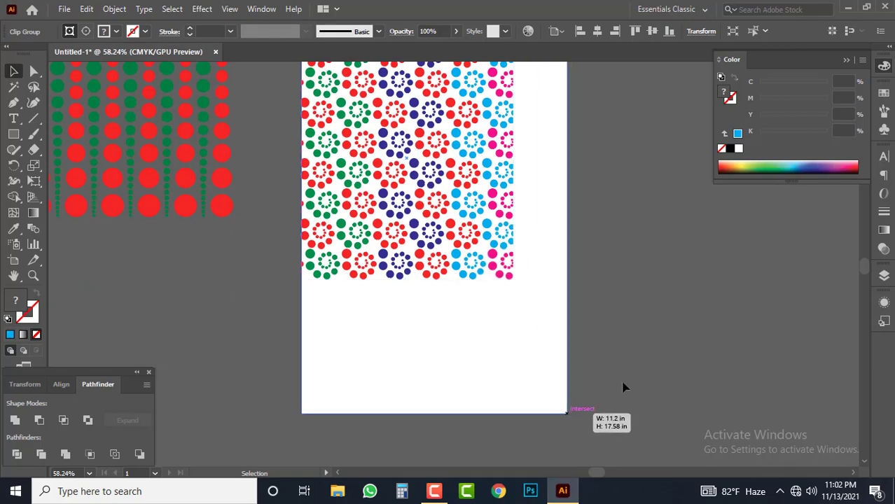
pyautogui.moveTo(623, 387); pyautogui.dragTo(630, 374)
pyautogui.click(600, 366)
# Step: Examine the clipped spiral pattern on the artboard in close-up and as a whole, beside the green and red circle columns
pyautogui.scroll(3, 600, 366)
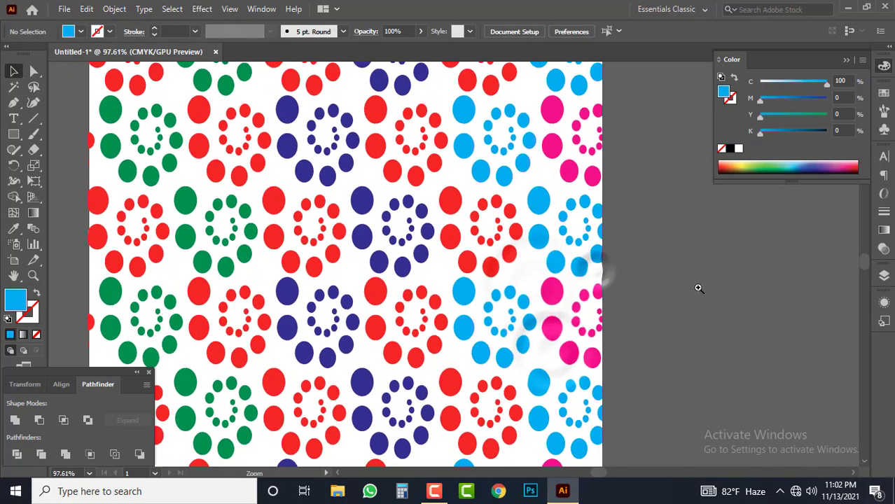
pyautogui.scroll(3, 481, 226)
pyautogui.scroll(-5, 471, 302)
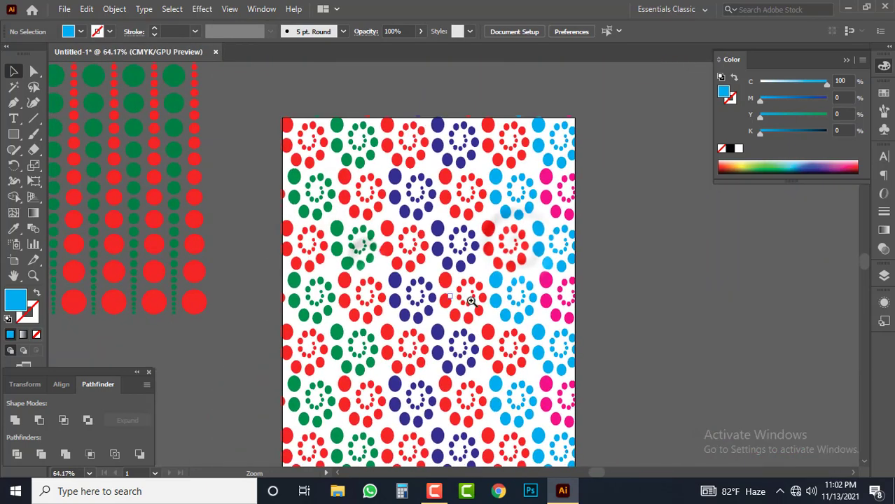
pyautogui.scroll(-5, 409, 224)
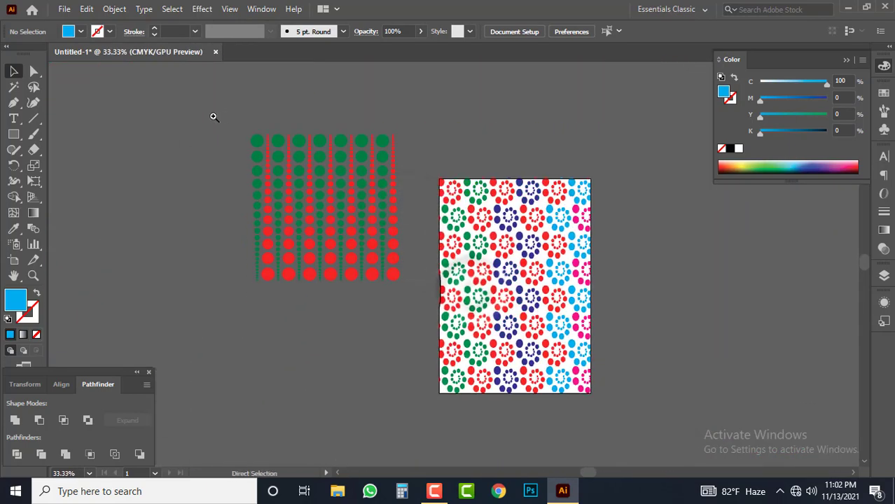
pyautogui.click(231, 119)
pyautogui.keyDown('alt'); pyautogui.click(236, 90); pyautogui.keyUp('alt')
pyautogui.keyDown('alt'); pyautogui.click(226, 166); pyautogui.keyUp('alt')
pyautogui.click(566, 265)
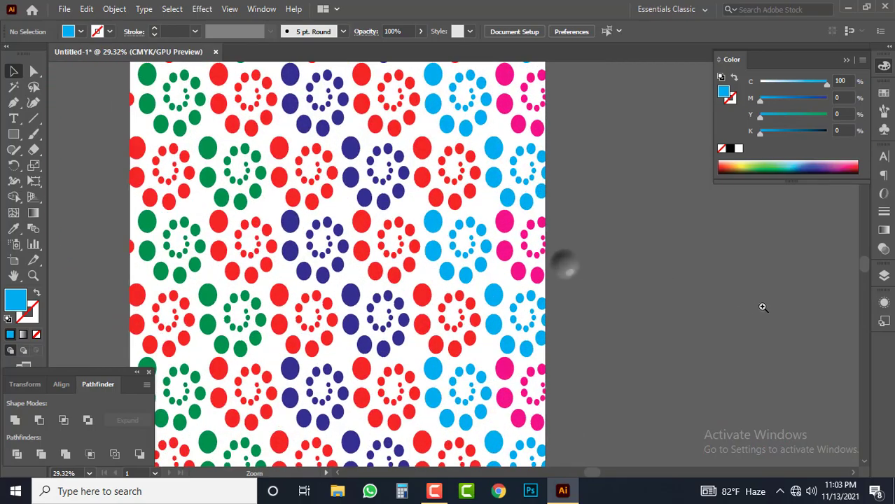
pyautogui.scroll(-4, 570, 309)
pyautogui.scroll(3, 588, 279)
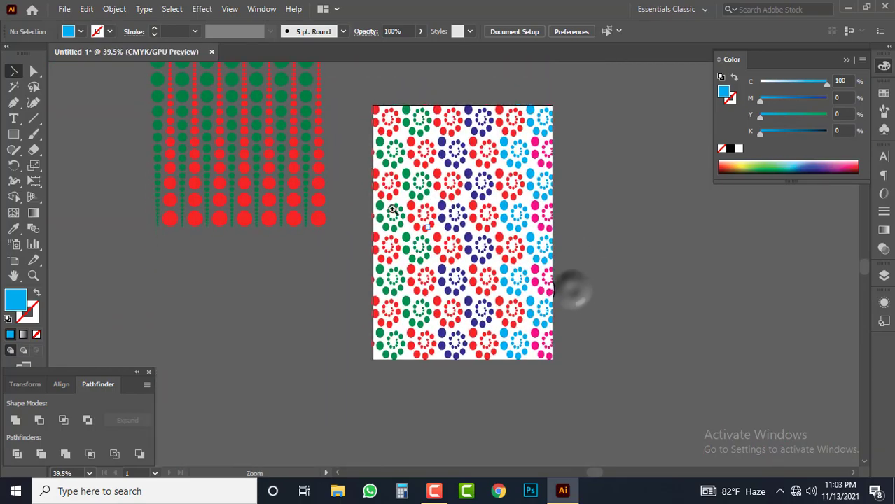
pyautogui.scroll(3, 574, 288)
pyautogui.scroll(-4, 386, 200)
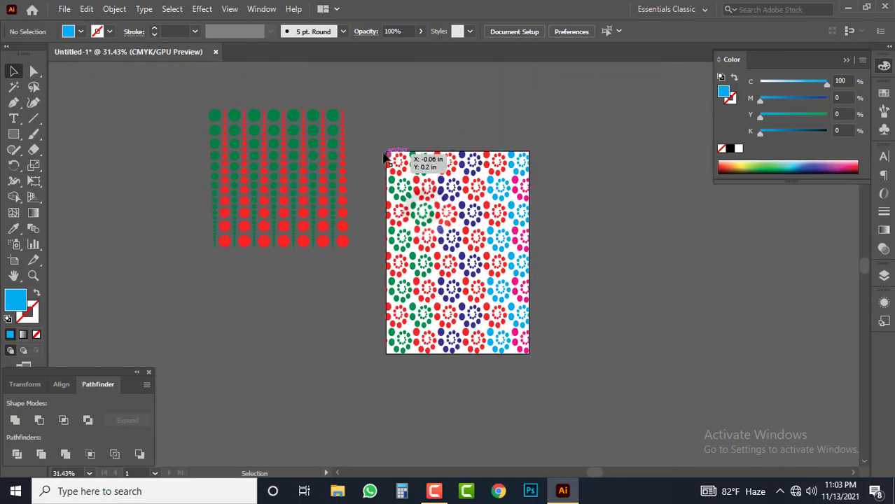
# Step: Move the clipped spiral pattern off the artboard to the left of the green and red circle columns and deselect it
pyautogui.moveTo(385, 157); pyautogui.dragTo(124, 142)
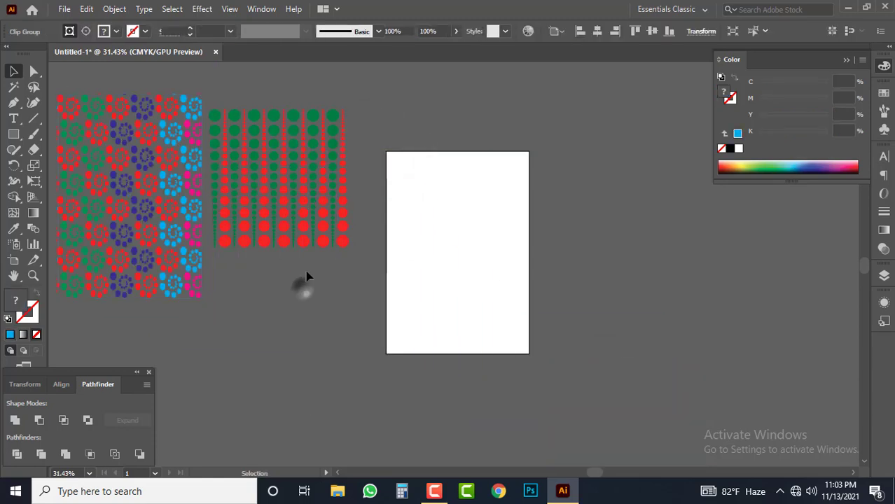
pyautogui.click(306, 277)
# Step: Draw a small circle with the Ellipse tool near the empty artboard's upper-left corner
pyautogui.keyDown('ctrl'); pyautogui.click(505, 203); pyautogui.keyUp('ctrl')
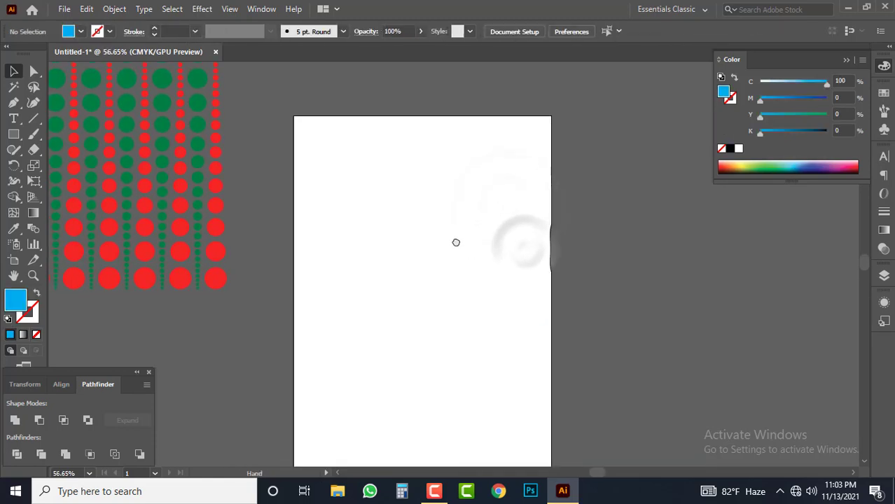
pyautogui.moveTo(456, 243); pyautogui.dragTo(428, 223)
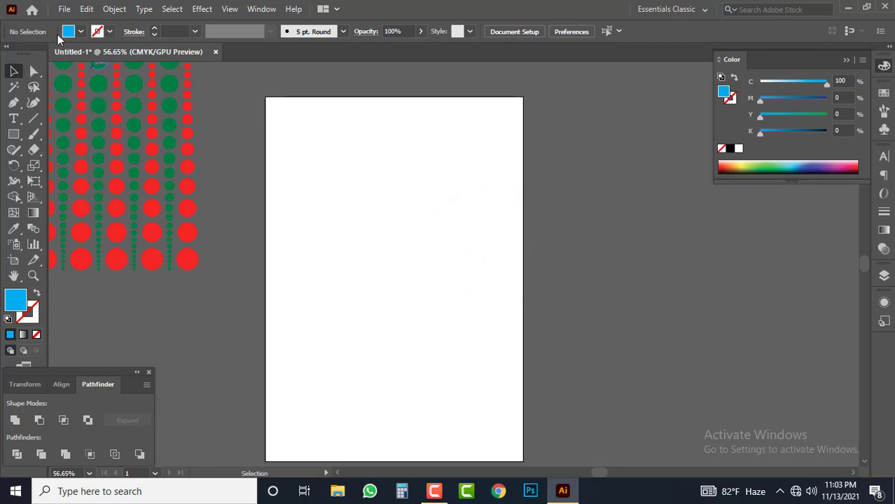
pyautogui.click(15, 134)
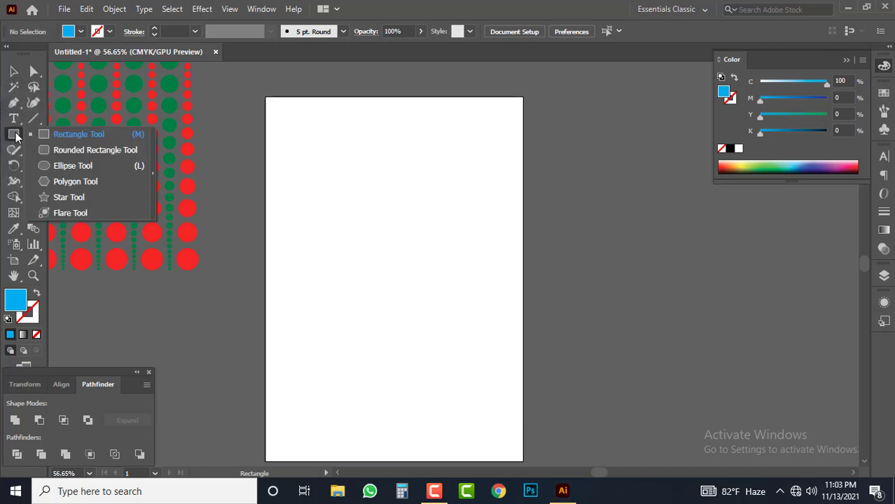
pyautogui.click(84, 166)
pyautogui.moveTo(295, 131); pyautogui.dragTo(311, 146)
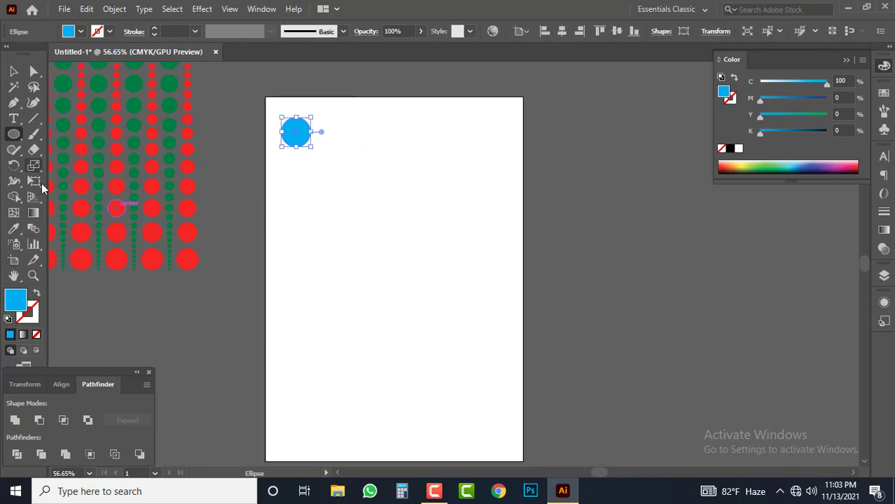
# Step: Fill the circle with a radial gradient running from white at the centre to black at the edge, and deselect it
pyautogui.doubleClick(33, 212)
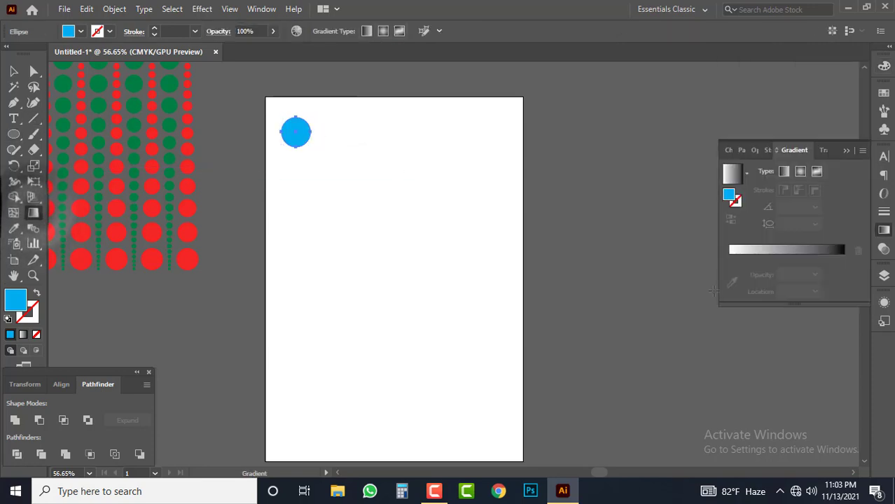
pyautogui.click(748, 252)
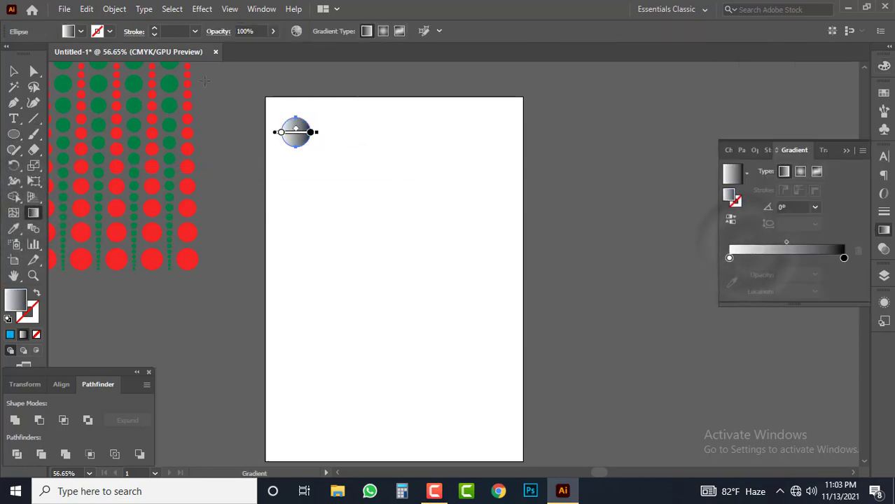
pyautogui.click(800, 173)
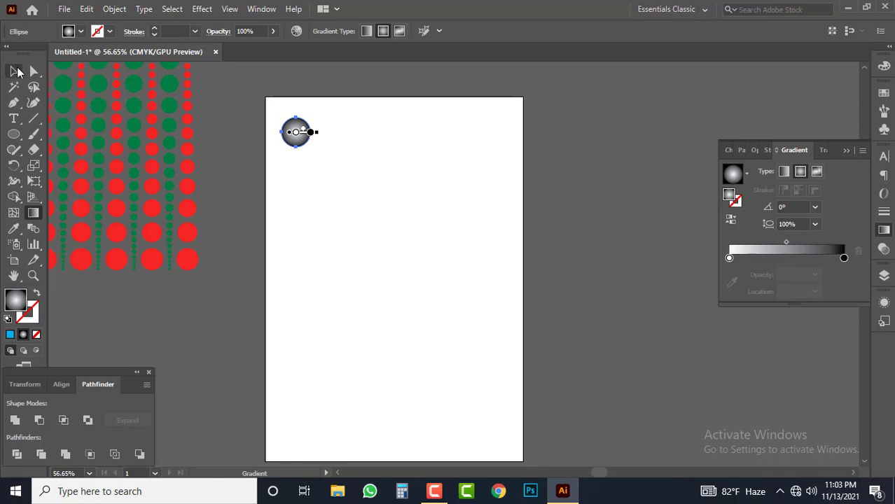
pyautogui.click(17, 72)
pyautogui.click(468, 203)
pyautogui.hotkey('ctrl', 'space')
pyautogui.moveTo(305, 142); pyautogui.dragTo(447, 183)
pyautogui.press('space')
pyautogui.moveTo(370, 180); pyautogui.dragTo(306, 196)
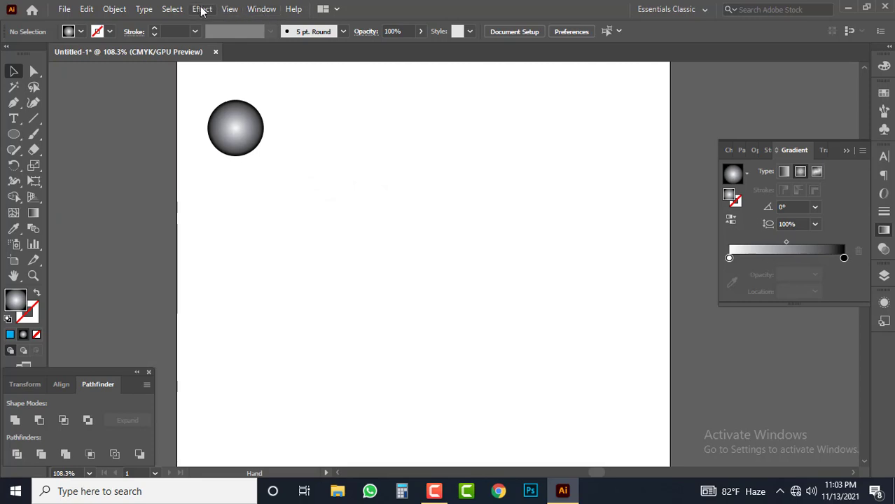
pyautogui.click(202, 9)
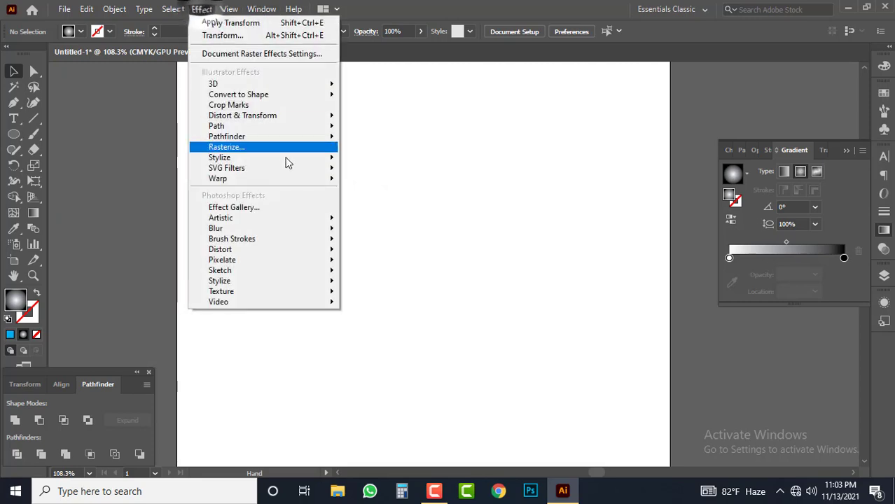
pyautogui.click(258, 118)
pyautogui.click(385, 160)
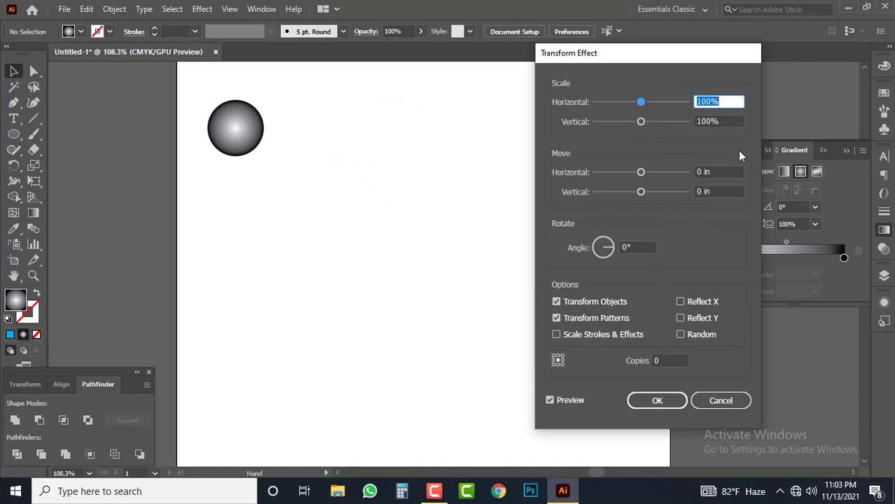
pyautogui.write('90')
pyautogui.press('Tab')
pyautogui.write('9')
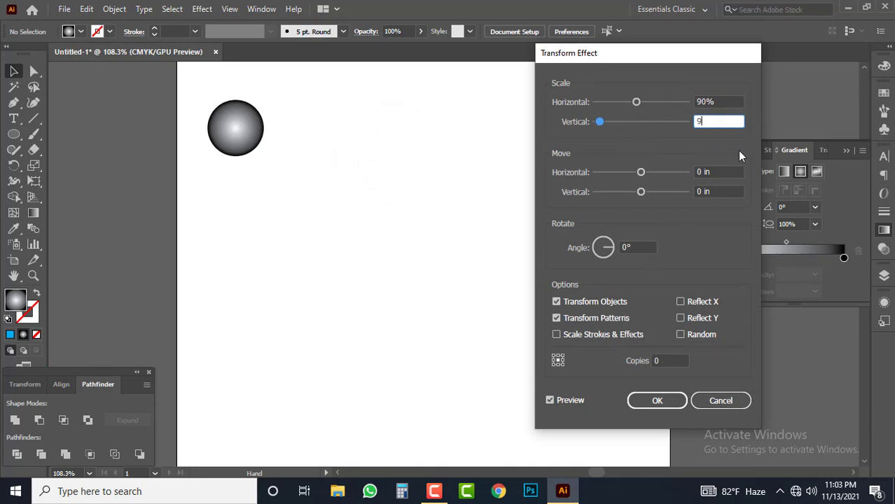
pyautogui.write('0')
pyautogui.press('Tab')
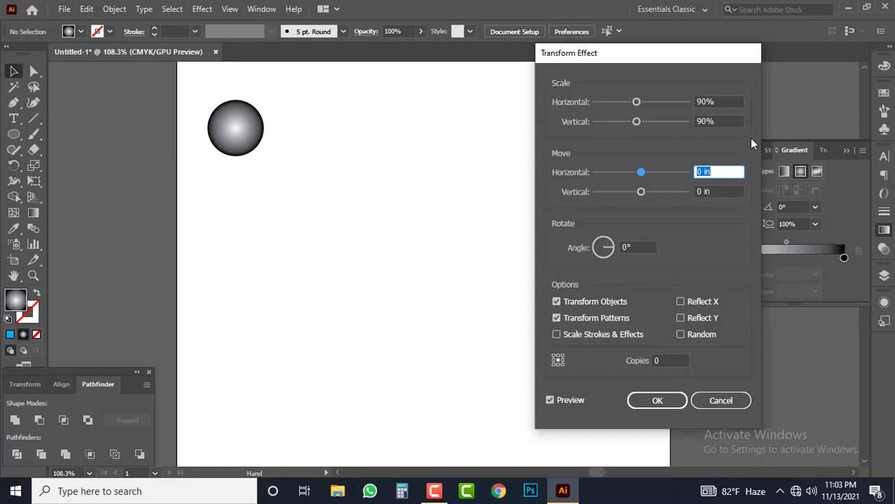
pyautogui.click(652, 366)
pyautogui.write('20')
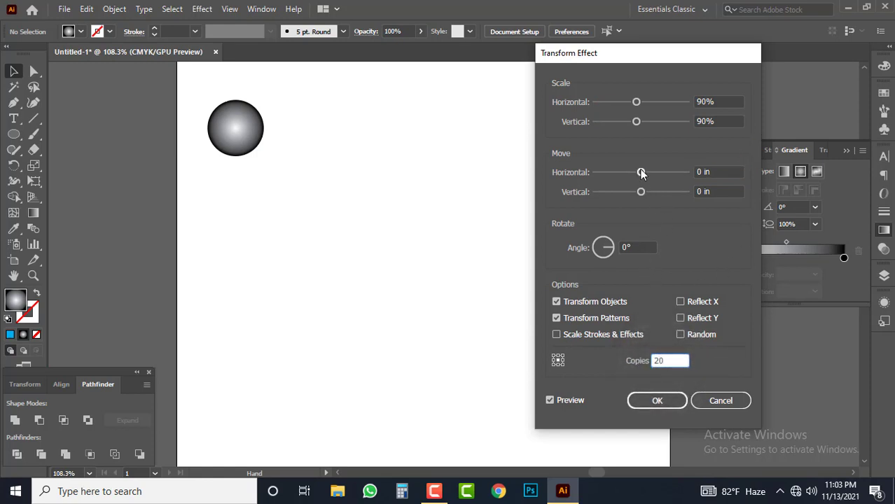
pyautogui.moveTo(641, 174); pyautogui.dragTo(650, 191)
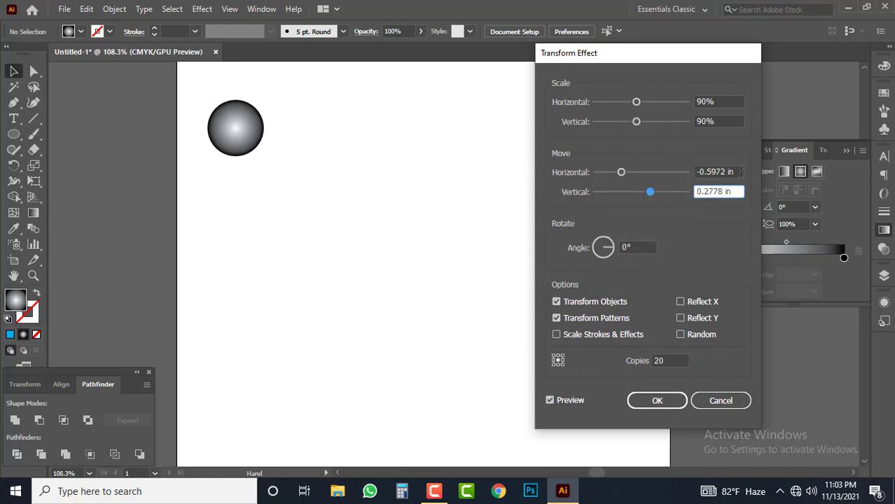
pyautogui.write('0')
pyautogui.press('Tab')
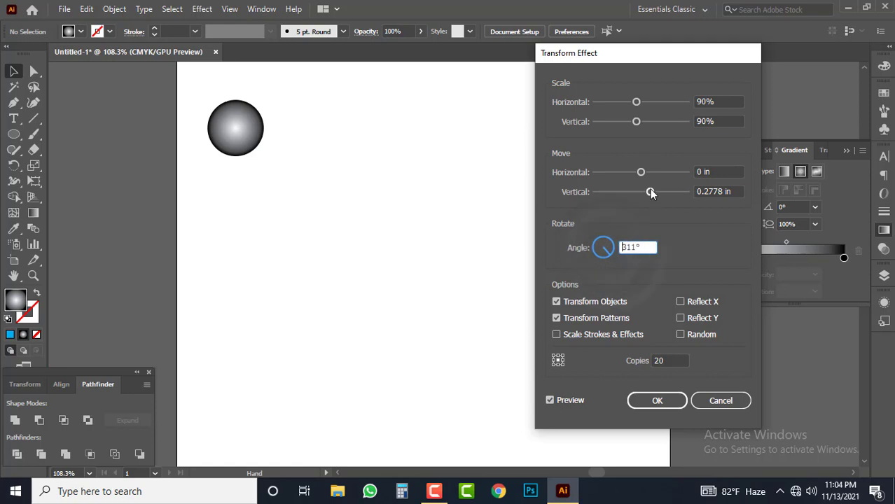
pyautogui.click(720, 406)
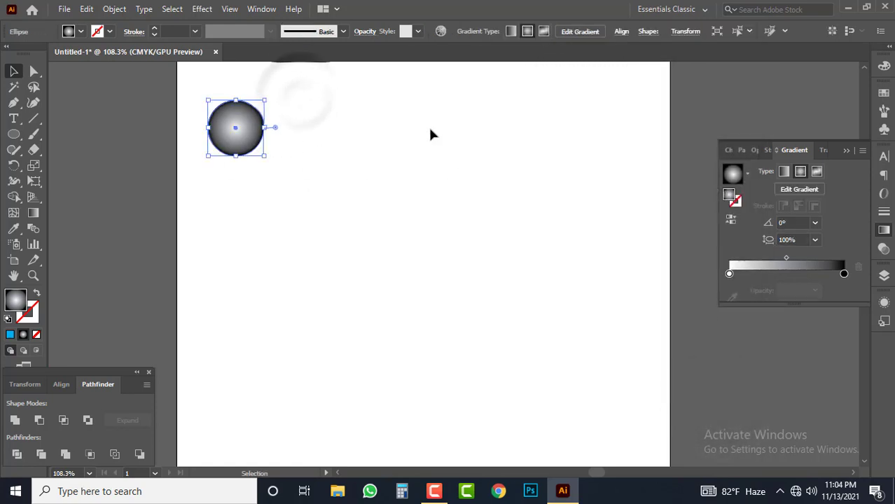
# Step: Start a Transform effect on the selected gradient circle and set its horizontal and vertical scale to 90%
pyautogui.click(201, 11)
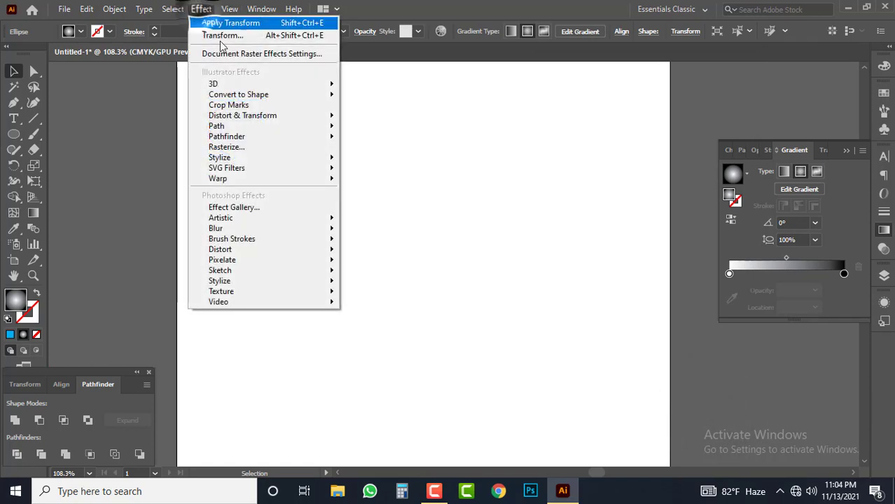
pyautogui.moveTo(238, 116)
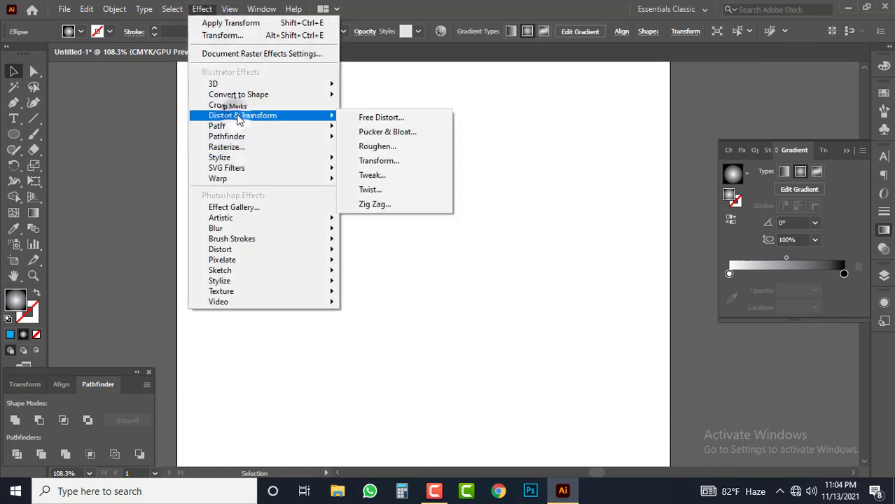
pyautogui.click(396, 165)
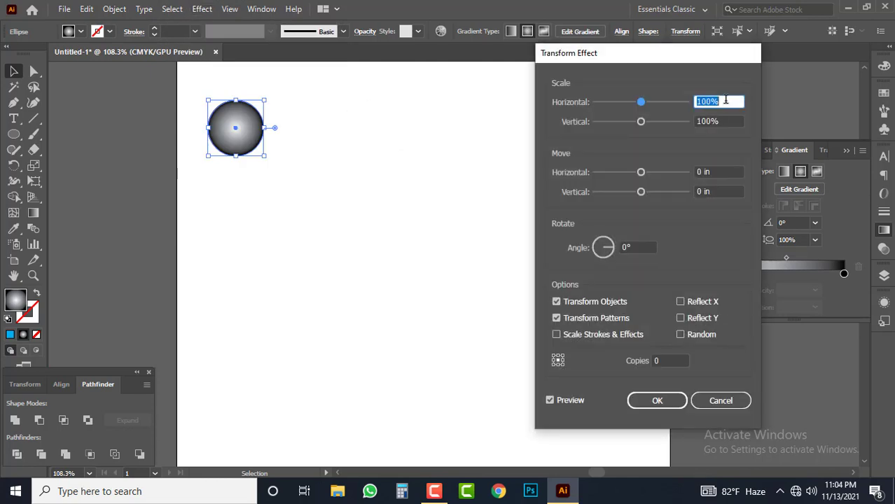
pyautogui.write('90')
pyautogui.press('Tab')
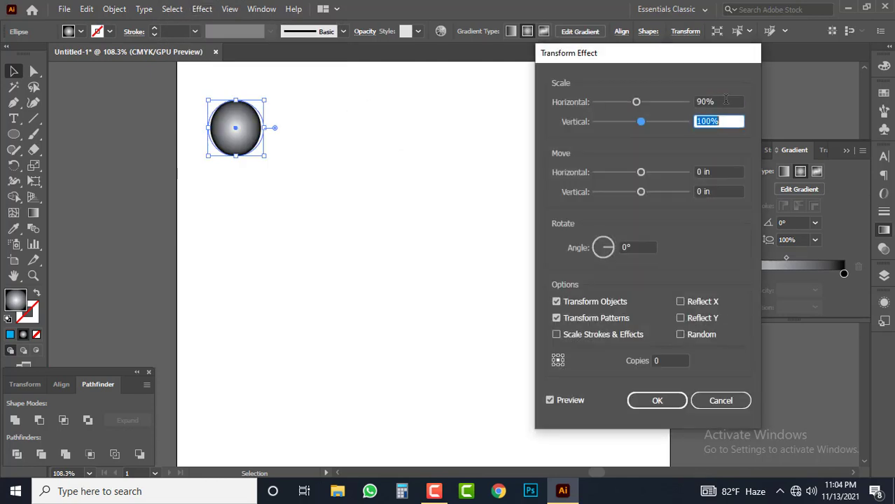
pyautogui.write('90')
pyautogui.press('Tab')
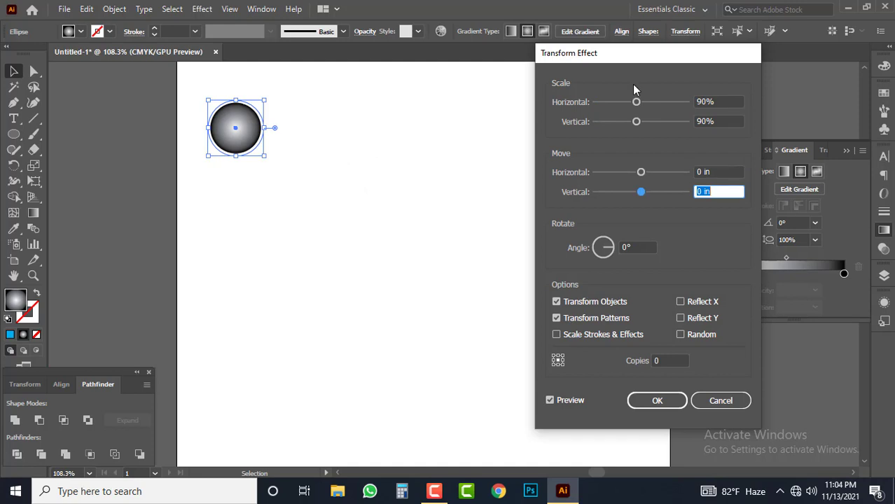
# Step: Set 20 copies, increase the vertical move until the shrinking circles stand apart in a downward column, and apply the effect
pyautogui.click(663, 192)
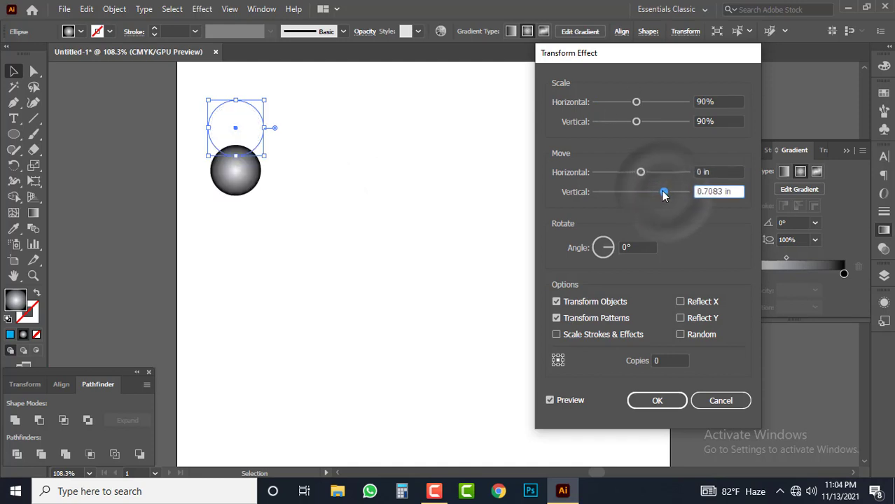
pyautogui.write('20')
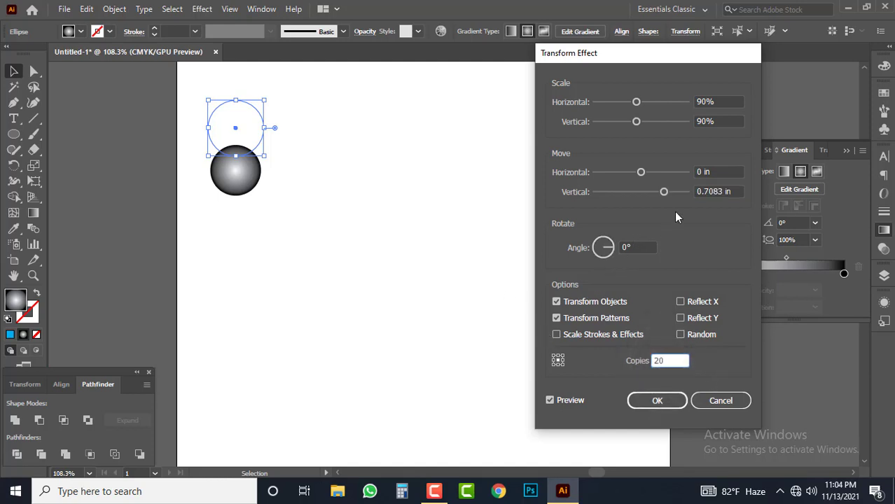
pyautogui.click(716, 173)
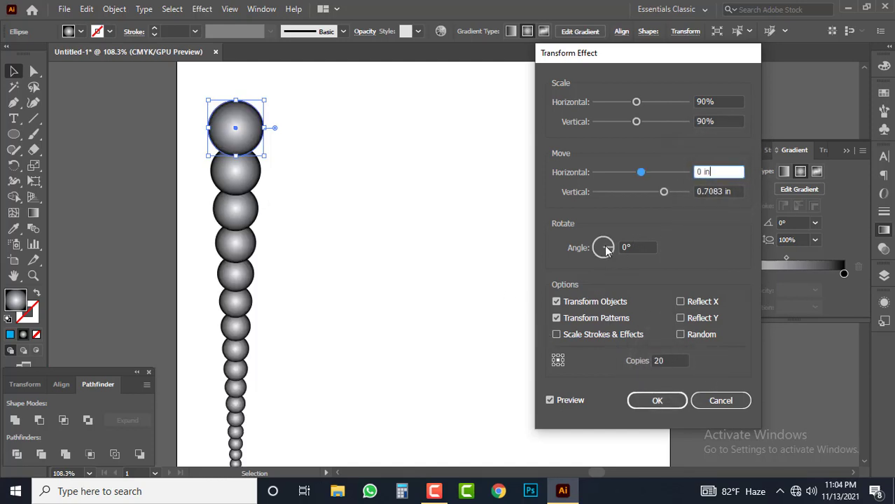
pyautogui.moveTo(665, 192)
pyautogui.mouseDown()
pyautogui.moveTo(677, 194)
pyautogui.moveTo(670, 198)
pyautogui.mouseUp()
pyautogui.click(656, 402)
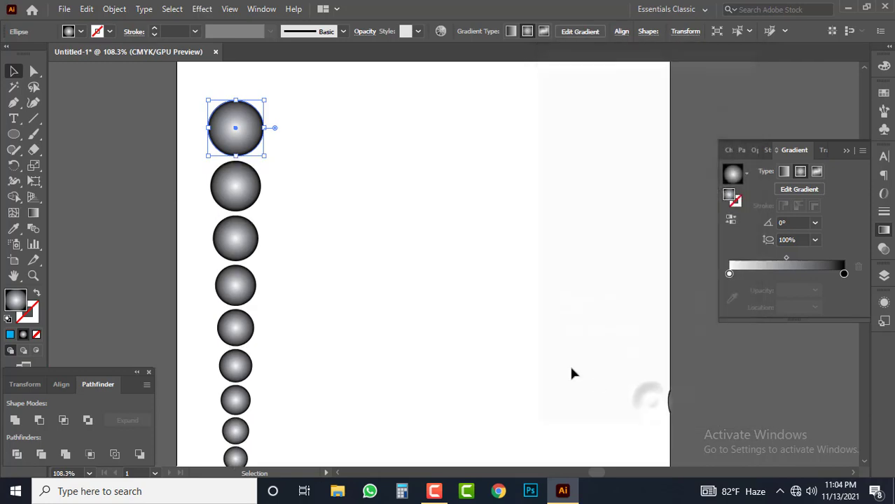
# Step: Expand the appearance of the gradient circle column into separate shapes and deselect it
pyautogui.click(114, 9)
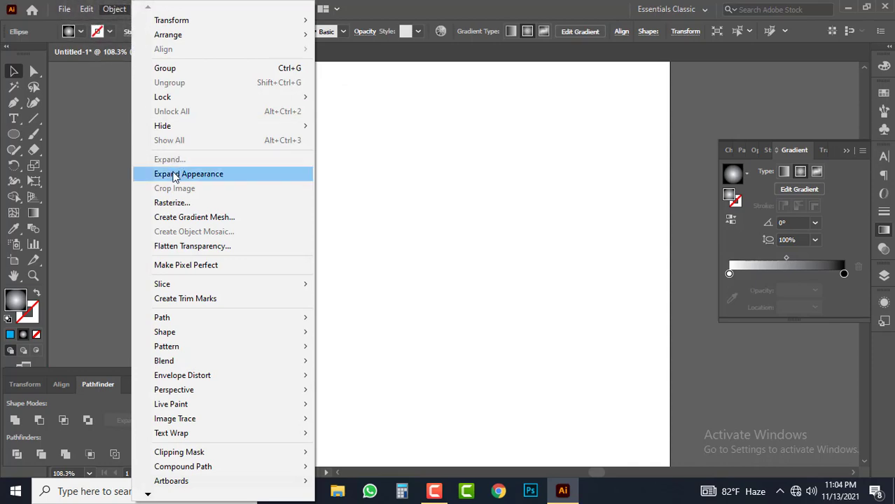
pyautogui.click(175, 173)
pyautogui.click(403, 156)
pyautogui.click(332, 191)
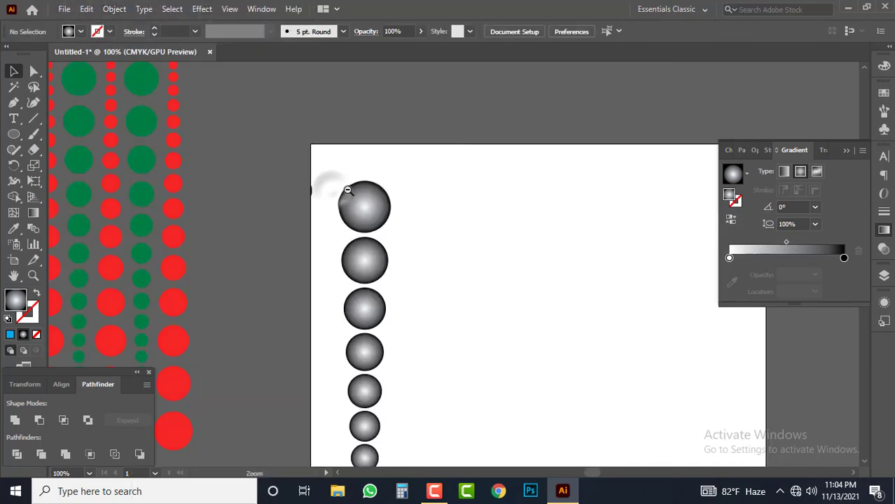
pyautogui.moveTo(403, 252); pyautogui.dragTo(377, 228)
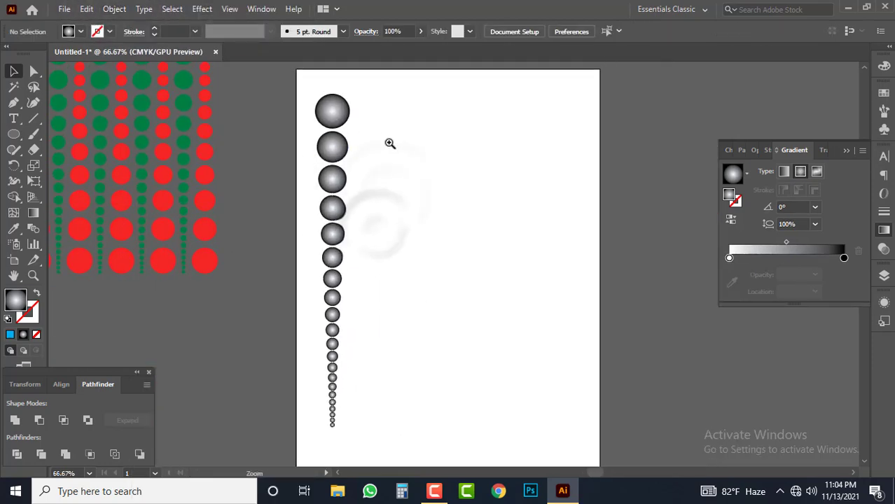
pyautogui.scroll(1, 431, 164)
# Step: Duplicate the gradient circle column directly to its right and rotate the copy 180° so its smallest circles are at the top
pyautogui.click(312, 119)
pyautogui.moveTo(313, 119); pyautogui.dragTo(350, 103)
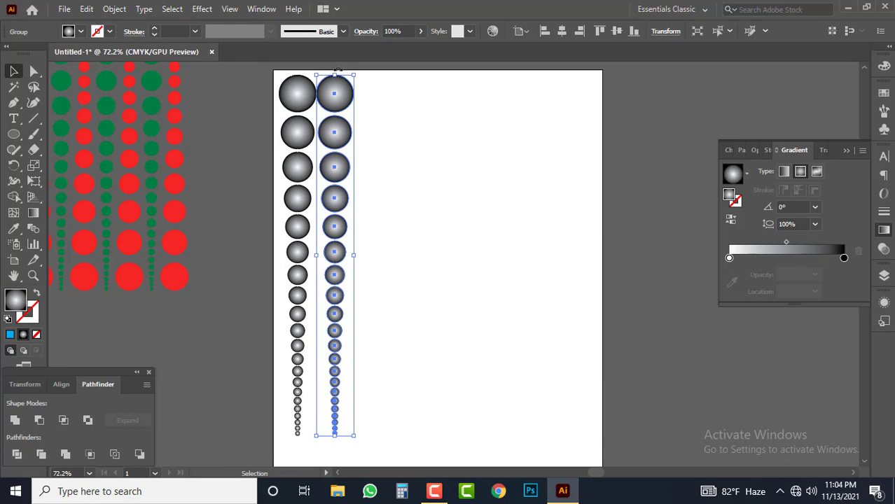
pyautogui.moveTo(337, 70); pyautogui.dragTo(335, 370)
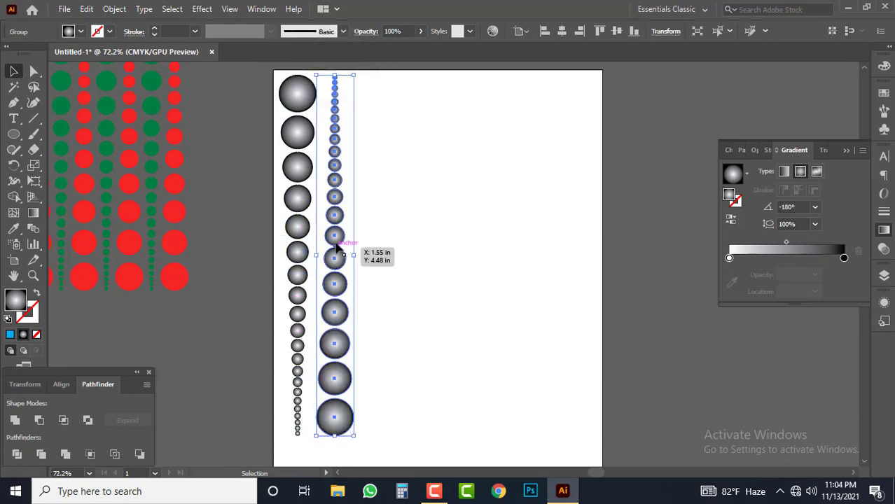
# Step: Nudge the rotated column left until its circles nest closely against the first column, and deselect it
pyautogui.press('Left')
pyautogui.press('Left')
pyautogui.press('Left')
pyautogui.press('Left')
pyautogui.press('Left')
pyautogui.press('Left')
pyautogui.press('Left')
pyautogui.press('Left')
pyautogui.press('Left')
pyautogui.press('Left')
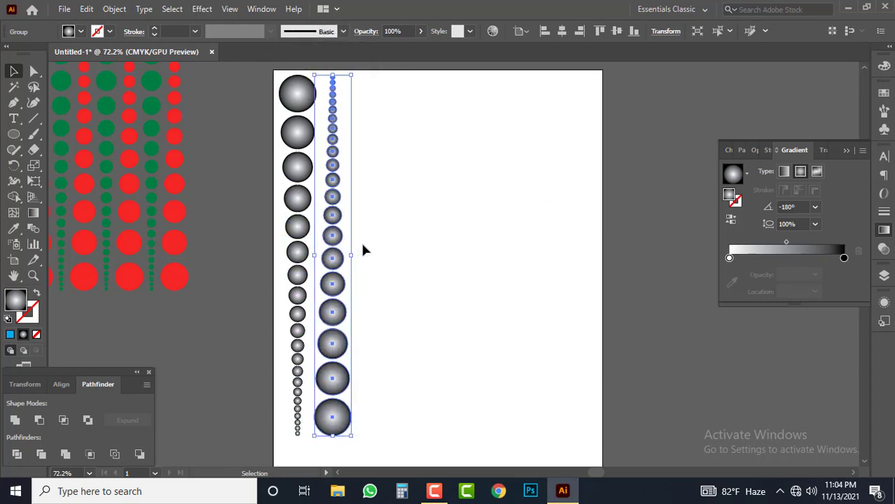
pyautogui.press('Left')
pyautogui.press('Left')
pyautogui.press('Left')
pyautogui.press('Left')
pyautogui.press('Left')
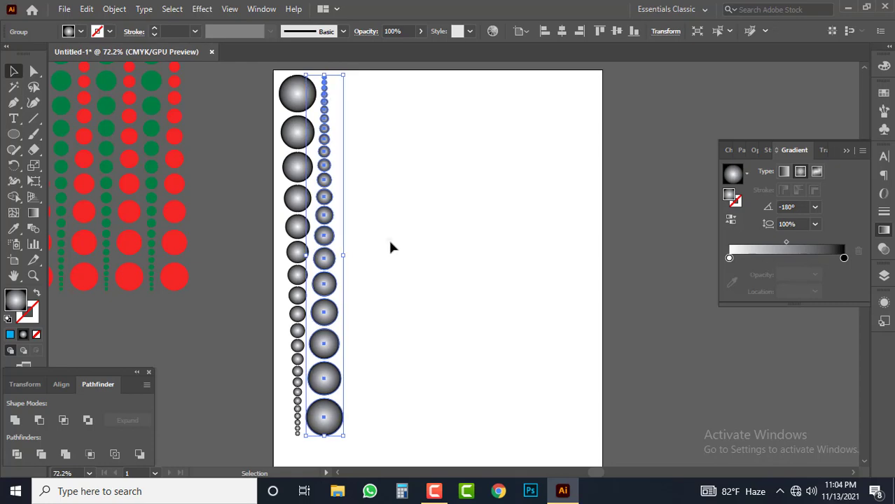
pyautogui.click(388, 238)
# Step: Duplicate the pair of opposing columns to the right and repeat the copy four times to span the artboard's width
pyautogui.moveTo(387, 69); pyautogui.dragTo(276, 444)
pyautogui.moveTo(303, 139); pyautogui.dragTo(357, 145)
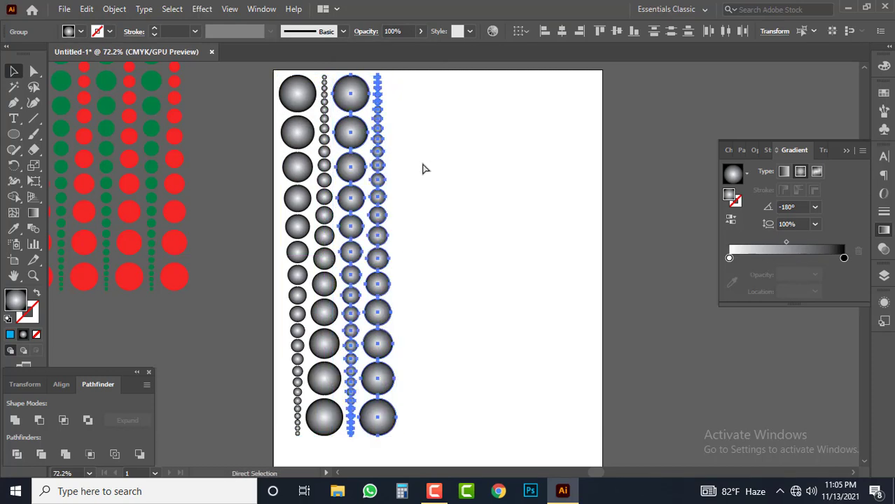
pyautogui.hotkey('ctrl', 'd')
pyautogui.hotkey('ctrl', 'd')
pyautogui.hotkey('ctrl', 'd')
pyautogui.hotkey('ctrl', 'd')
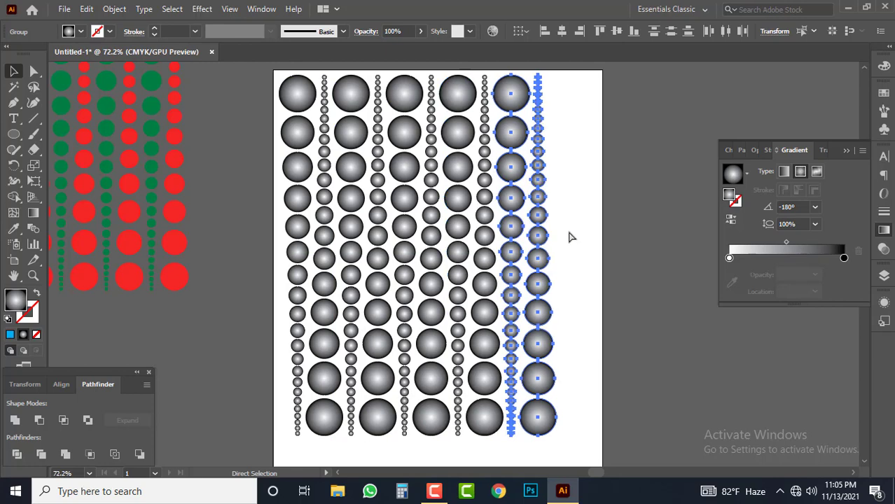
pyautogui.click(643, 268)
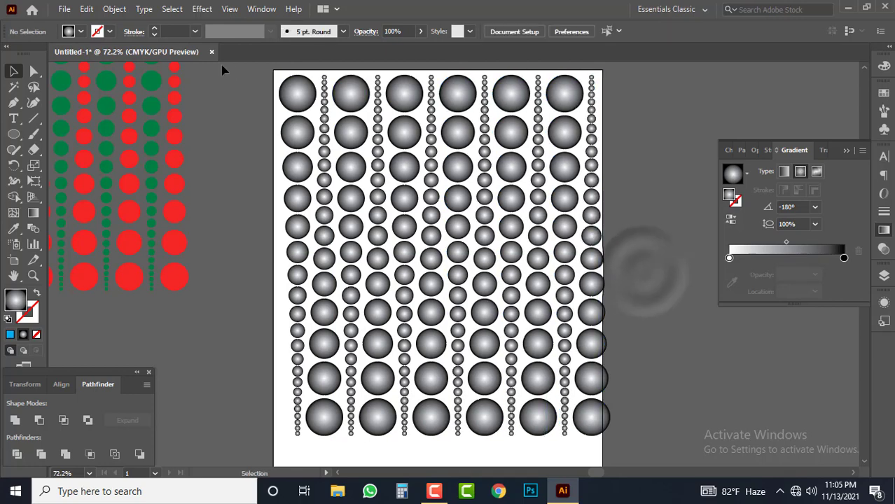
# Step: Shift all the gradient circle columns slightly left so the pattern fits between the artboard's side edges
pyautogui.moveTo(242, 65); pyautogui.dragTo(590, 424)
pyautogui.click(656, 360)
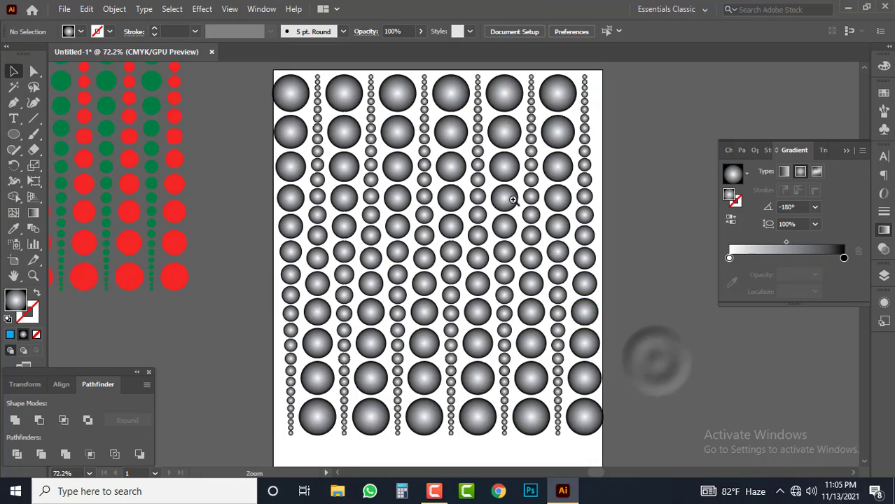
pyautogui.scroll(4, 653, 360)
pyautogui.scroll(-4, 634, 261)
pyautogui.scroll(5, 631, 305)
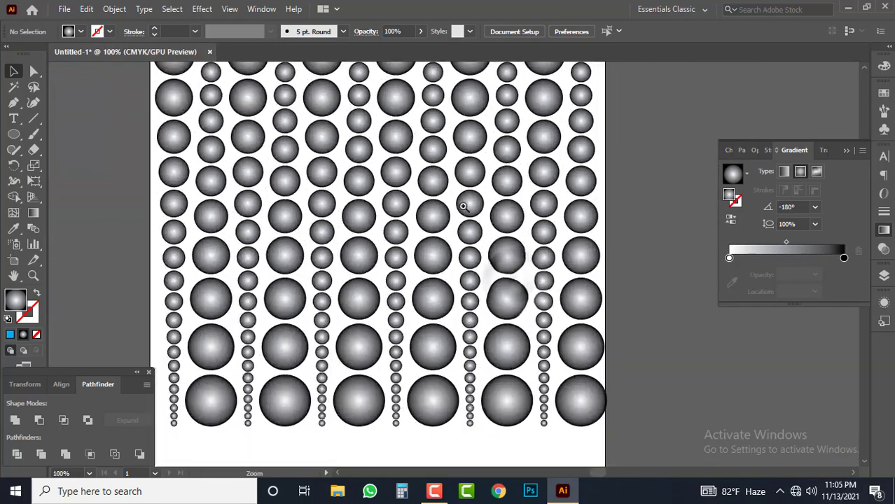
pyautogui.scroll(-6, 382, 170)
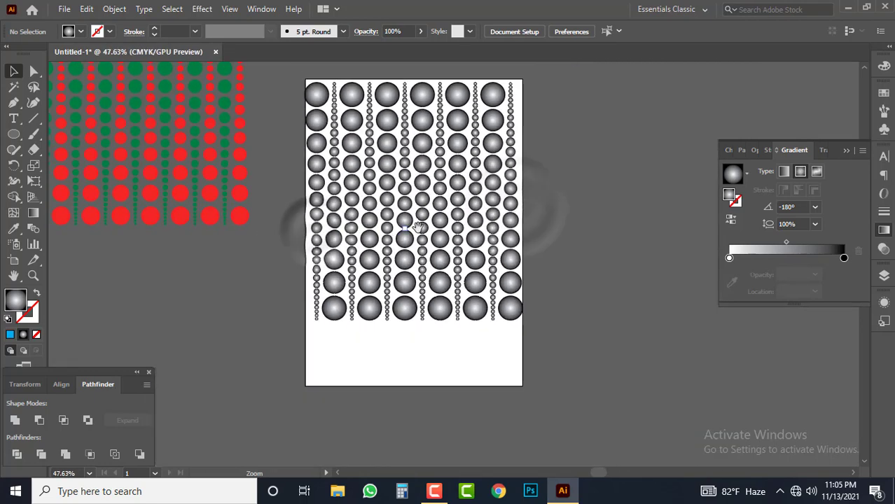
pyautogui.moveTo(421, 214); pyautogui.dragTo(423, 226)
pyautogui.scroll(1, 608, 230)
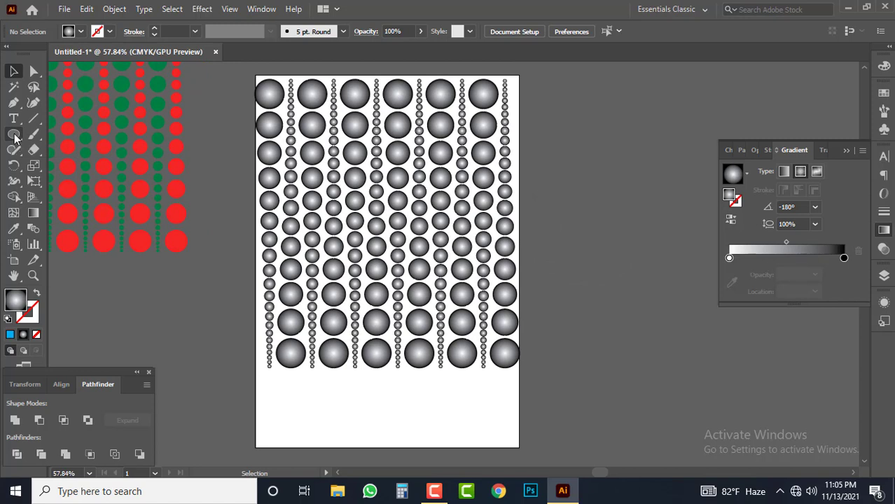
# Step: Draw a rectangle across the artboard's full width covering all the gradient circle columns, and fill it with black
pyautogui.click(14, 137)
pyautogui.click(77, 134)
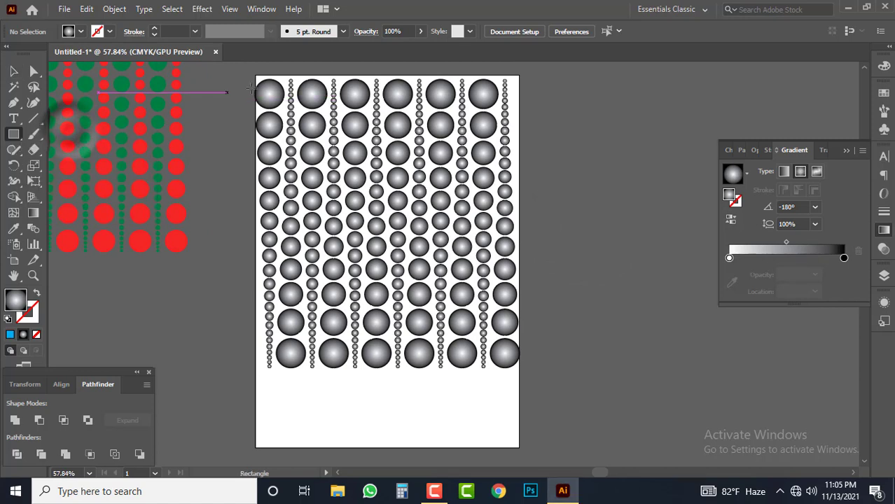
pyautogui.moveTo(255, 75); pyautogui.dragTo(519, 370)
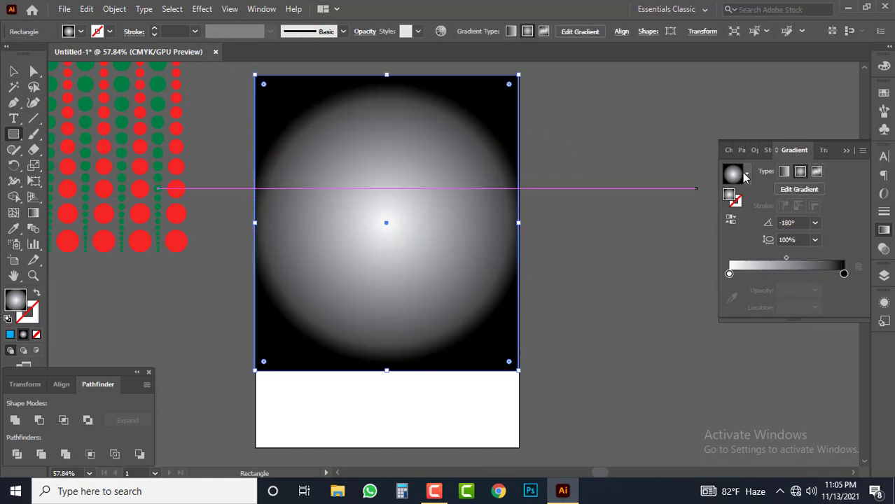
pyautogui.click(67, 32)
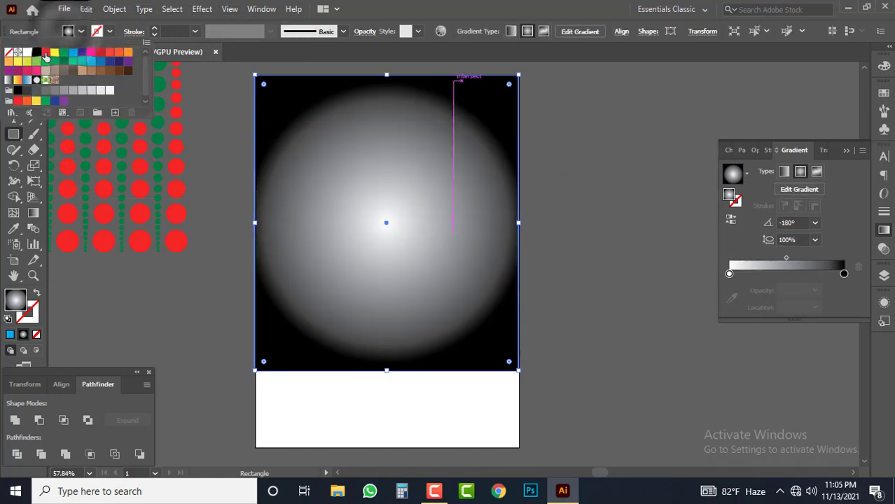
pyautogui.click(36, 51)
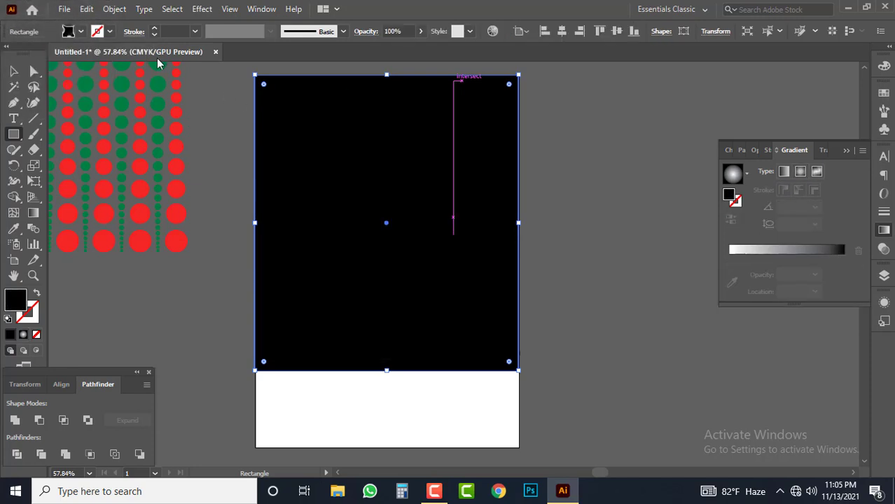
# Step: Send the black rectangle behind the gradient circles as a background, and deselect it
pyautogui.rightClick(498, 174)
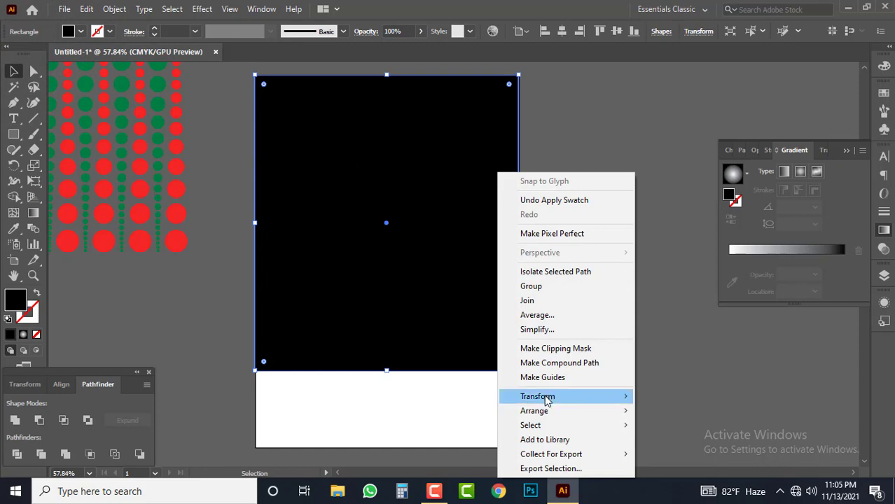
pyautogui.moveTo(543, 412)
pyautogui.click(676, 455)
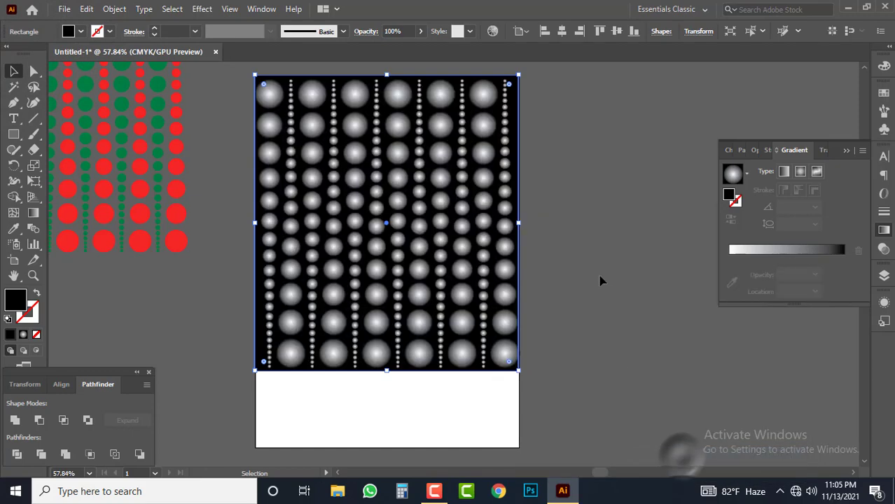
pyautogui.click(599, 271)
# Step: Examine the finished gradient circle pattern on black and compare it with the green-and-red columns and the spiral pattern
pyautogui.scroll(3, 533, 190)
pyautogui.moveTo(348, 220); pyautogui.dragTo(506, 286)
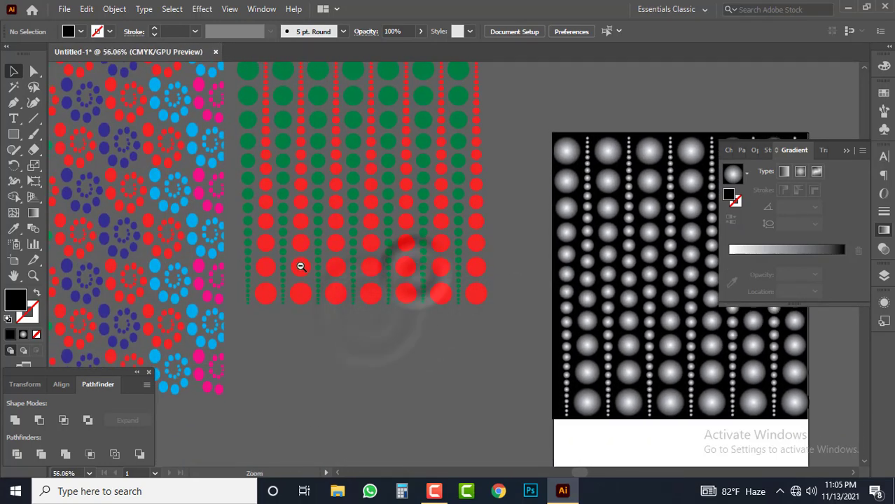
pyautogui.keyDown('alt'); pyautogui.click(299, 260); pyautogui.keyUp('alt')
pyautogui.moveTo(240, 177); pyautogui.dragTo(265, 202)
pyautogui.scroll(5, 601, 294)
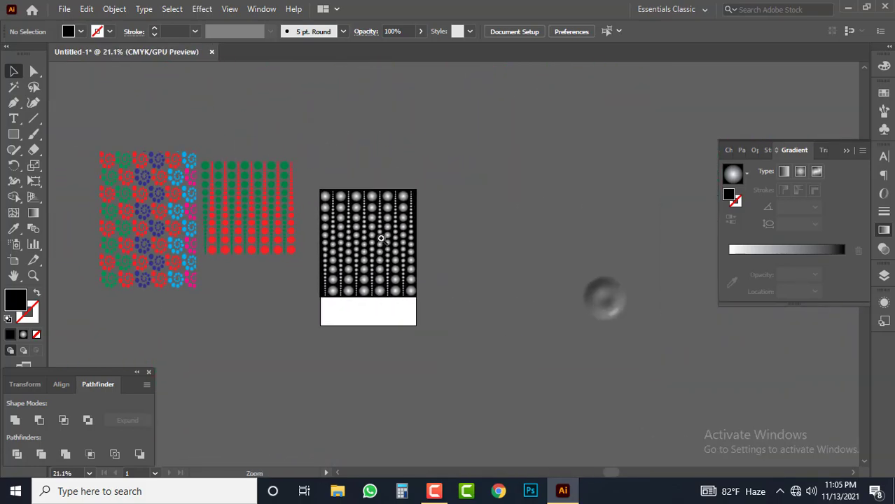
pyautogui.moveTo(424, 314); pyautogui.dragTo(600, 290)
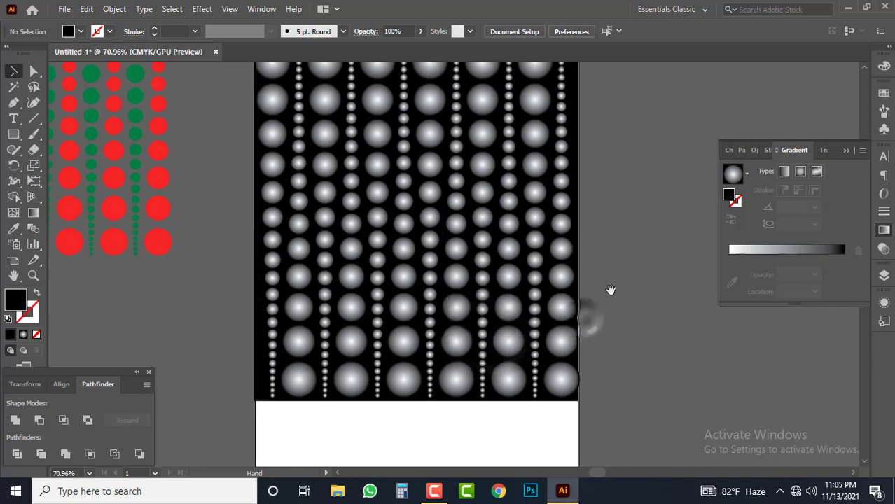
pyautogui.click(435, 492)
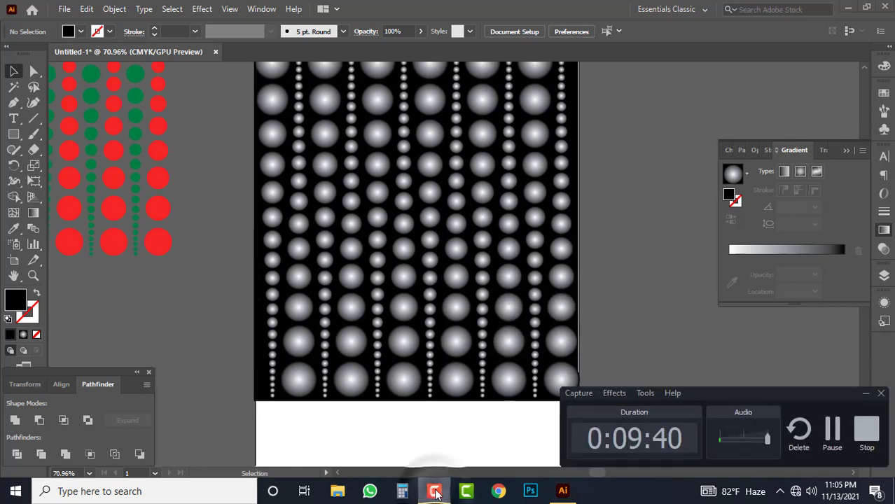
pyautogui.click(434, 493)
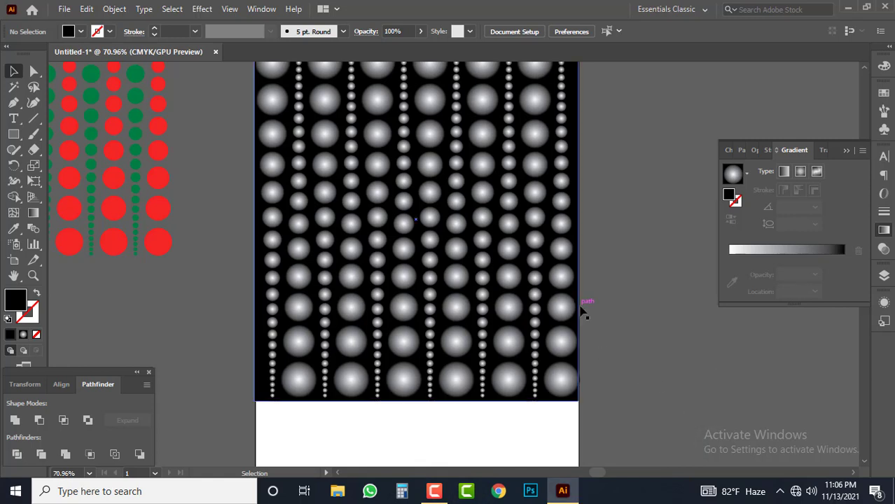
pyautogui.moveTo(617, 280); pyautogui.dragTo(494, 311)
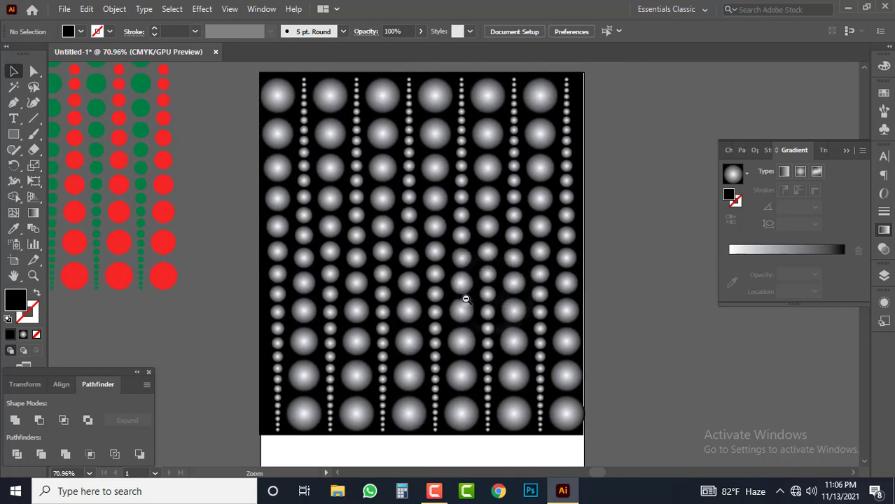
pyautogui.keyDown('alt'); pyautogui.click(466, 295); pyautogui.keyUp('alt')
pyautogui.moveTo(435, 254); pyautogui.dragTo(506, 263)
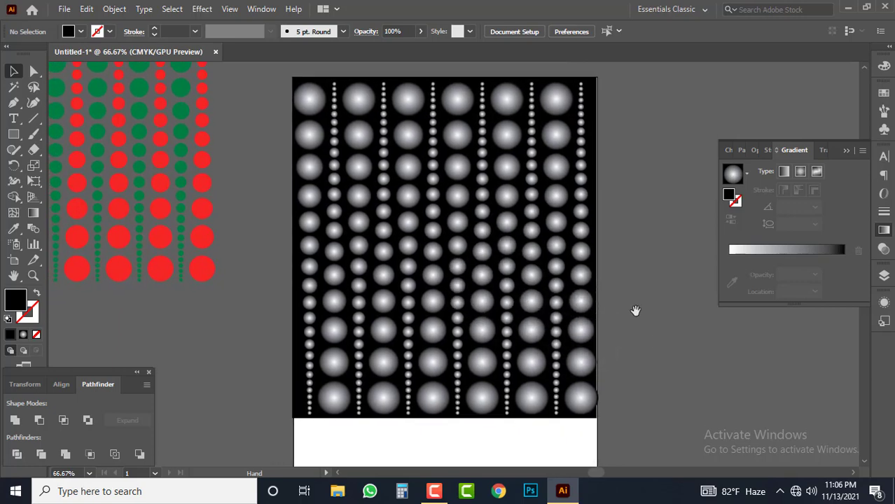